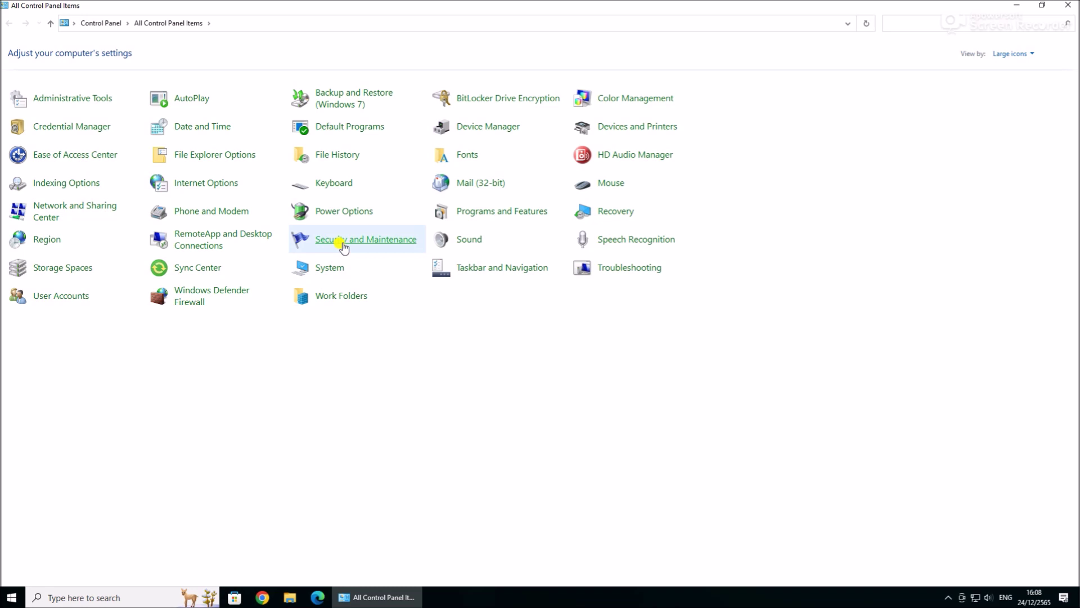
Turn off Security and Maintenance messages for Internet security settings, Network firewall, Drive status, User Account Control and Virus protection.
click(345, 242)
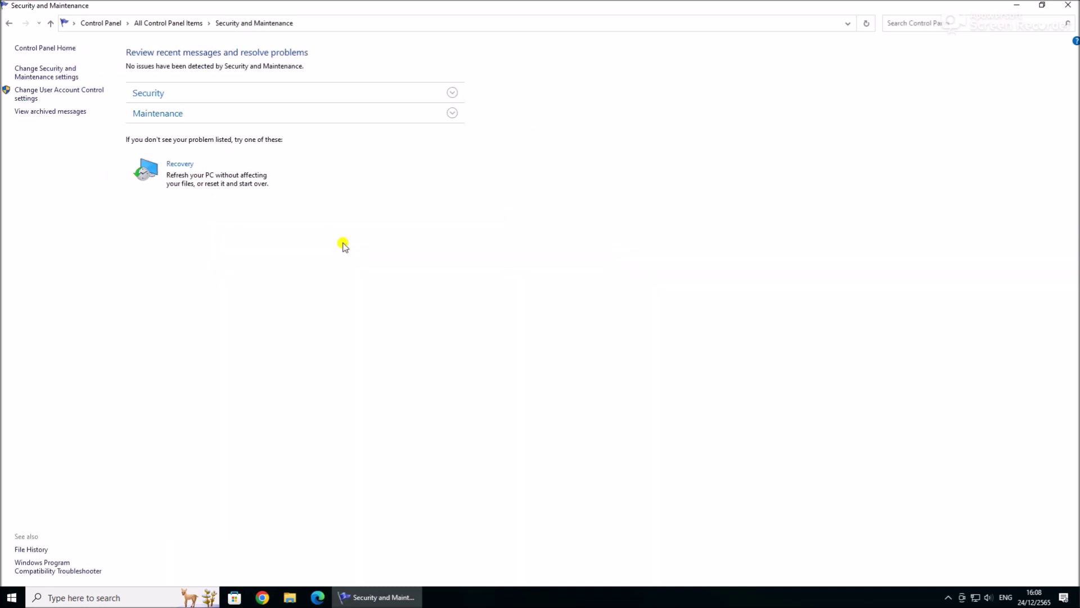
click(53, 74)
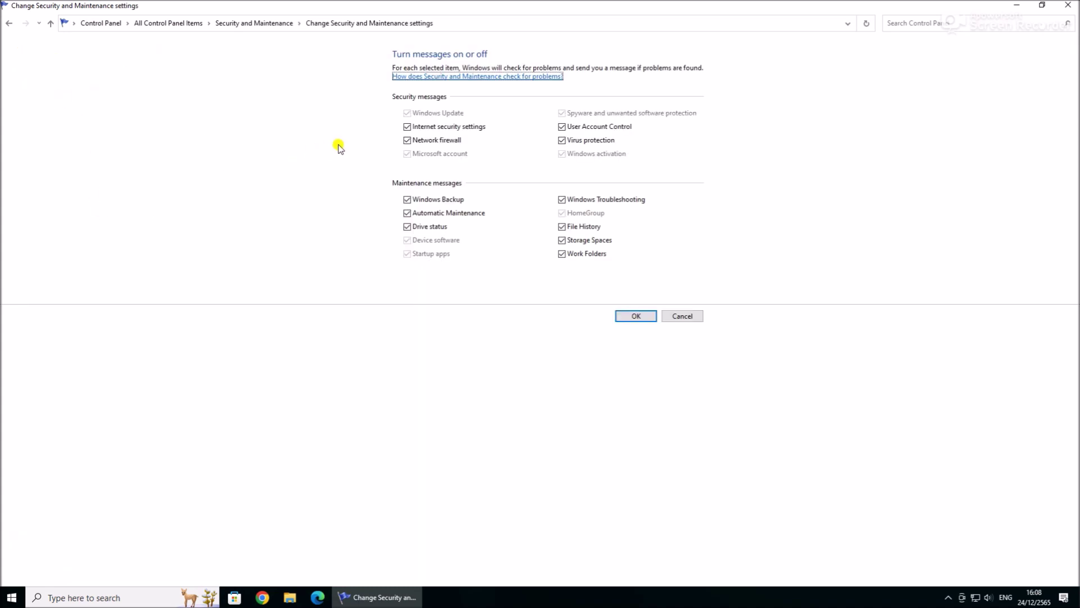
click(407, 128)
click(406, 140)
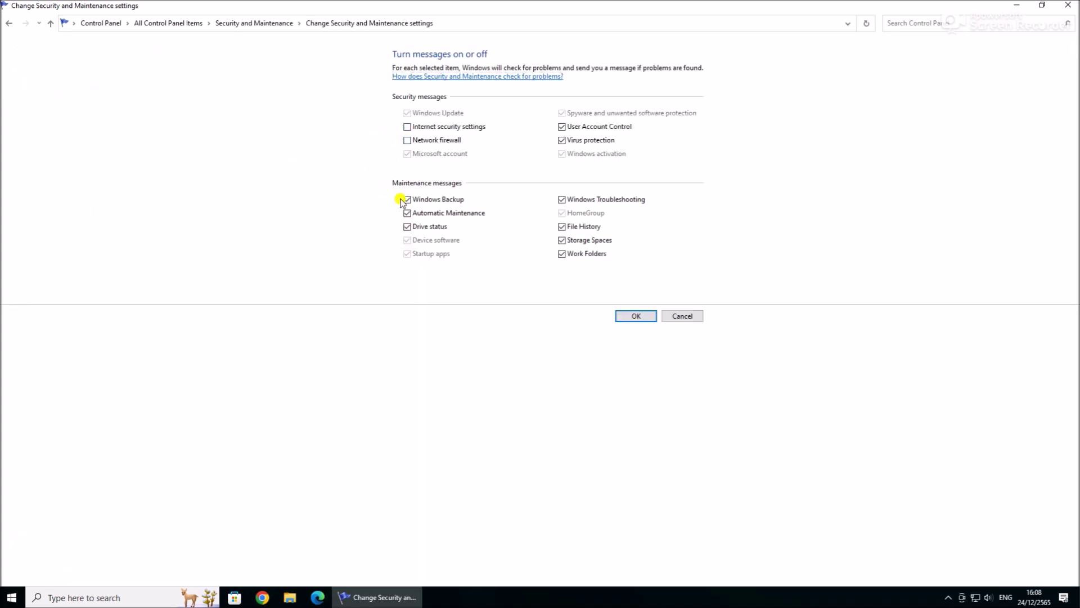
click(407, 227)
click(562, 127)
click(562, 141)
click(630, 316)
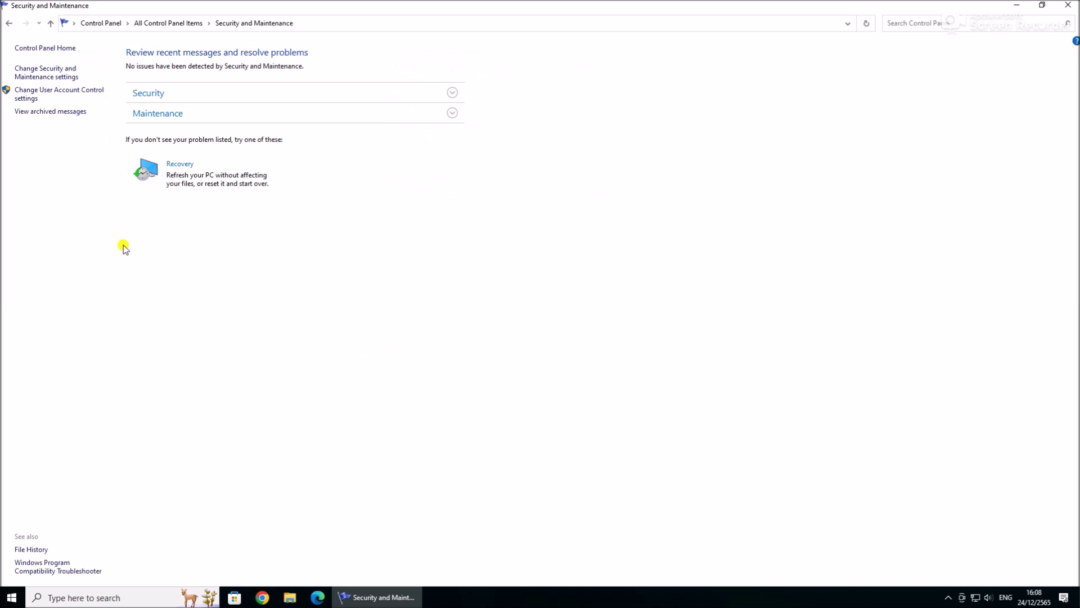
Set User Account Control notifications to Never notify and return to the full list of Control Panel items.
click(70, 97)
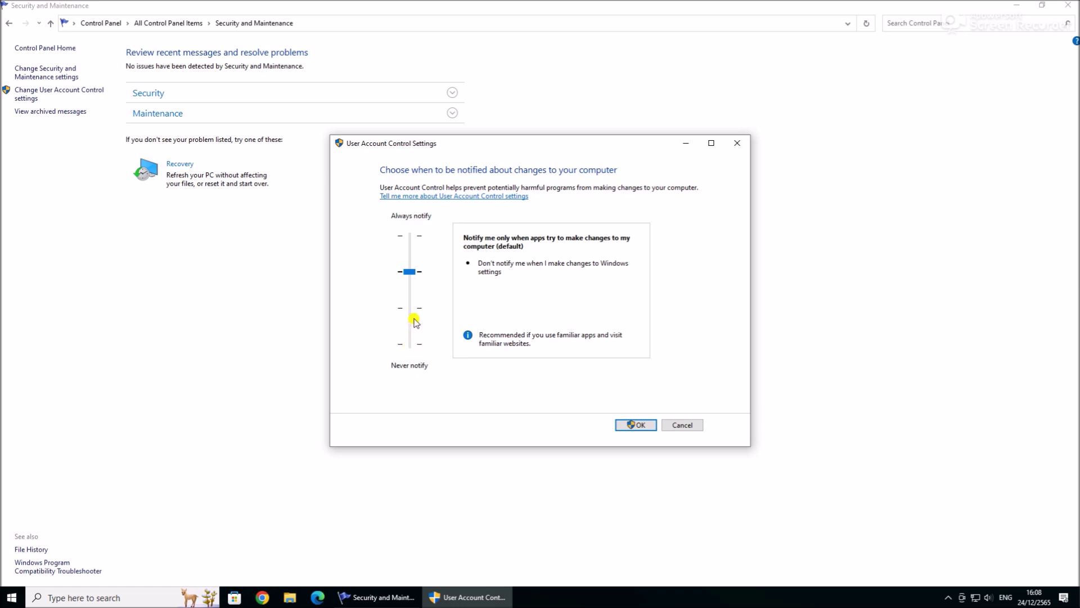
drag(410, 271, 410, 343)
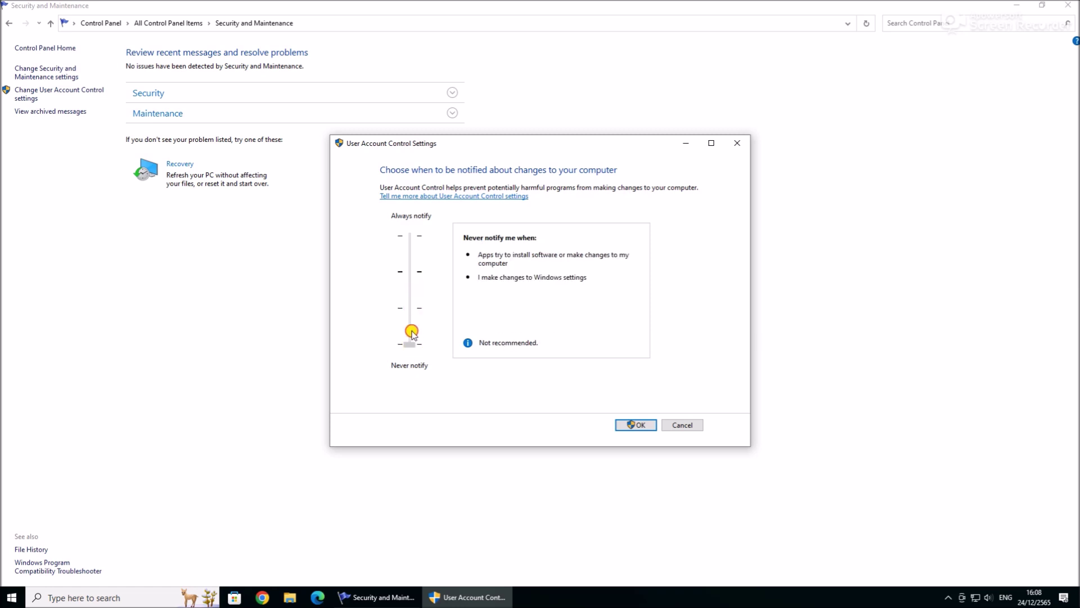
click(635, 426)
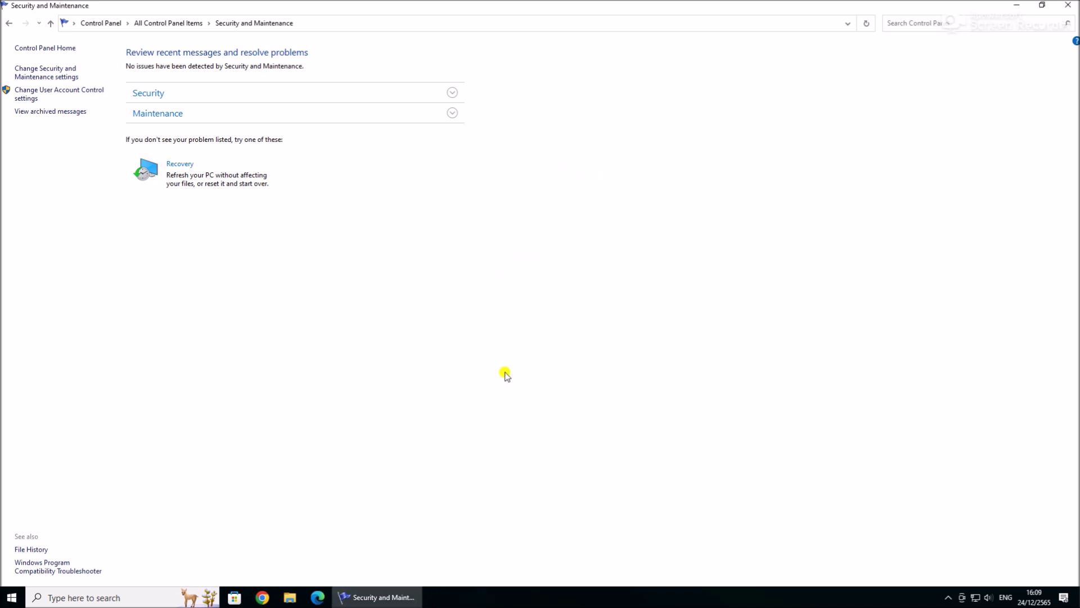
click(172, 23)
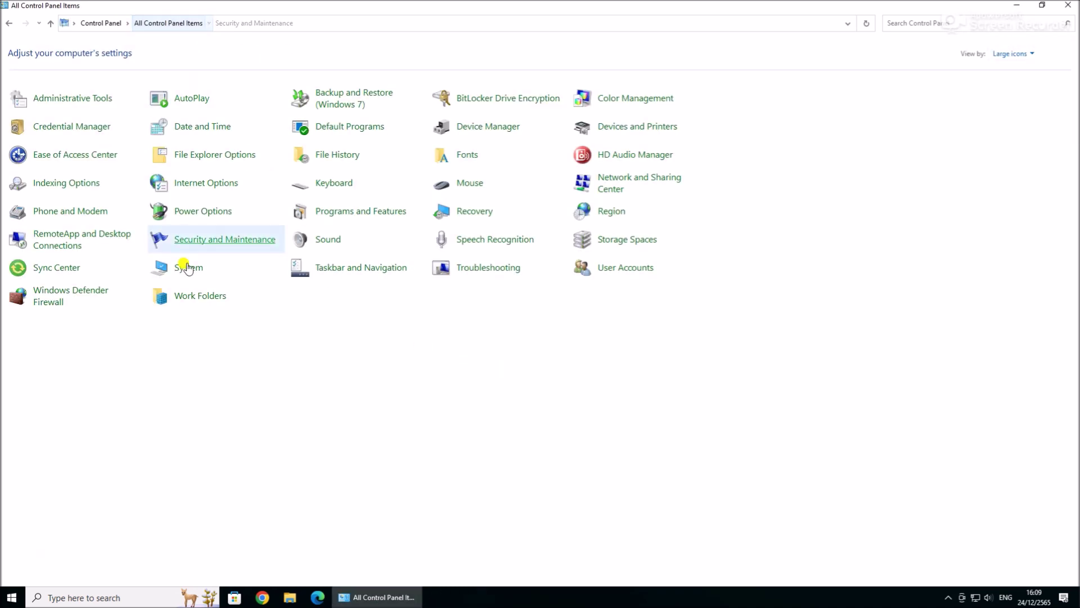
click(399, 588)
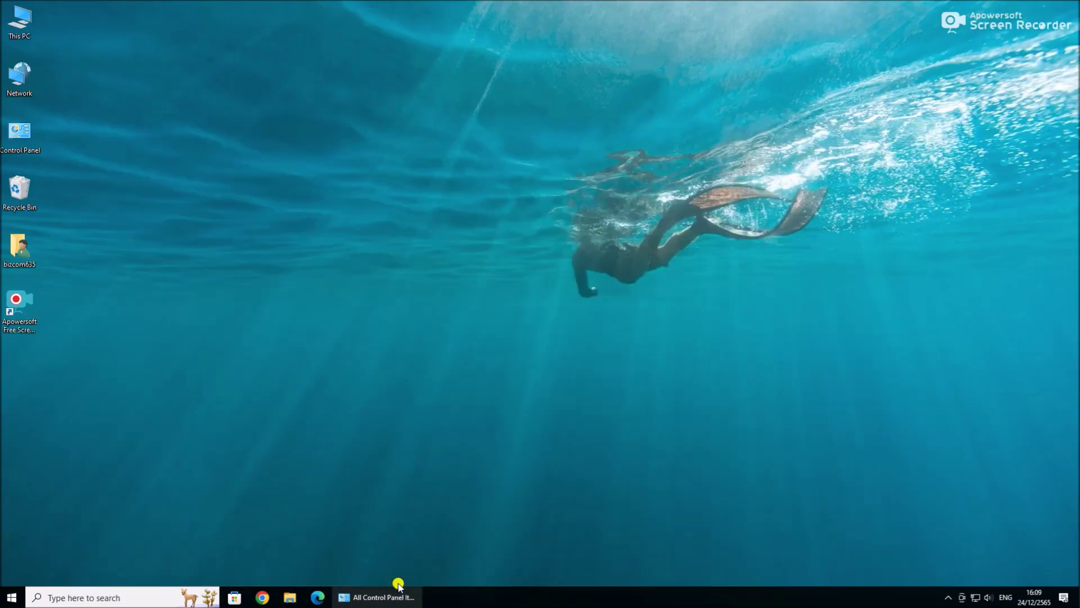
Open the Windows Security app from the Update & Security section of Windows Settings.
click(11, 596)
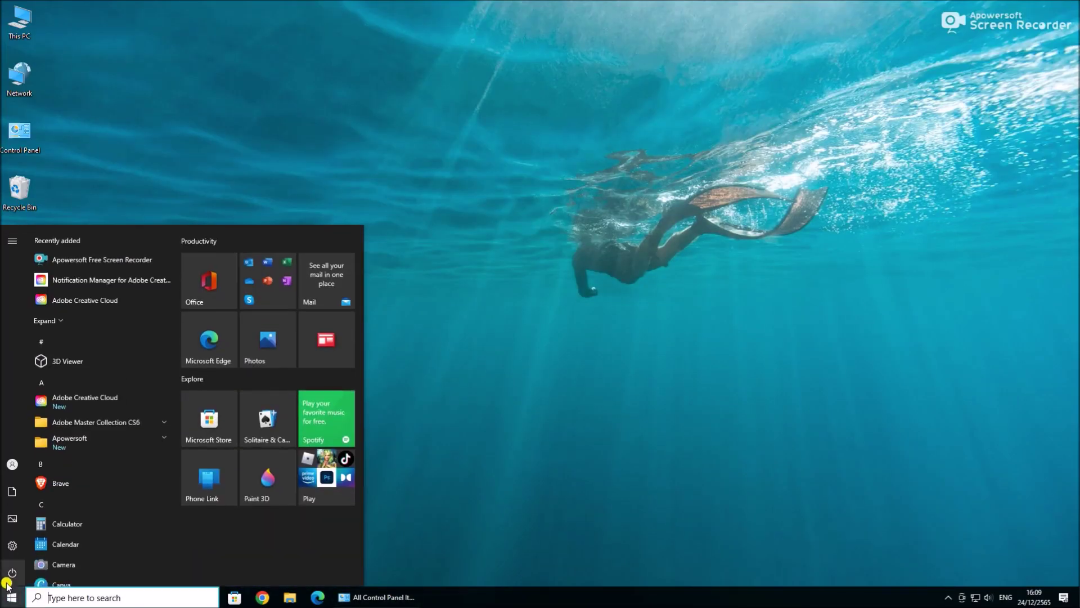
click(43, 545)
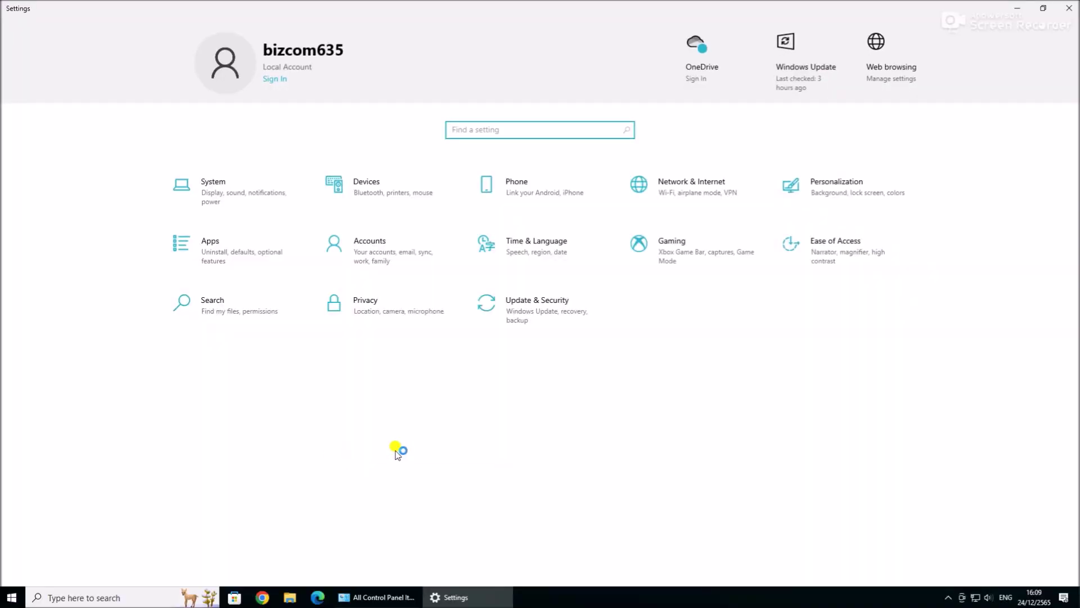
click(521, 306)
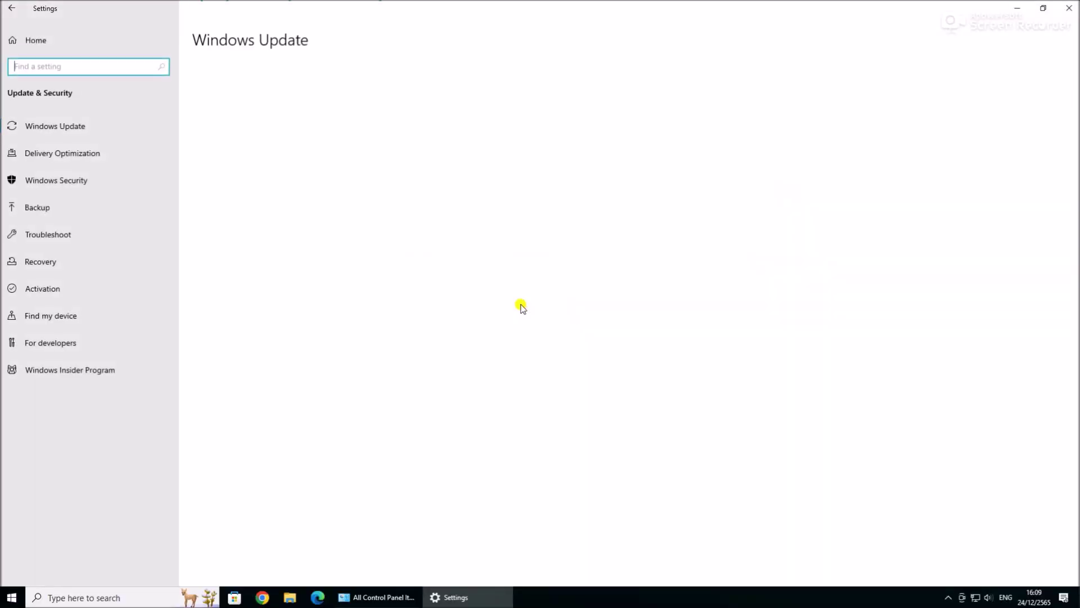
click(107, 181)
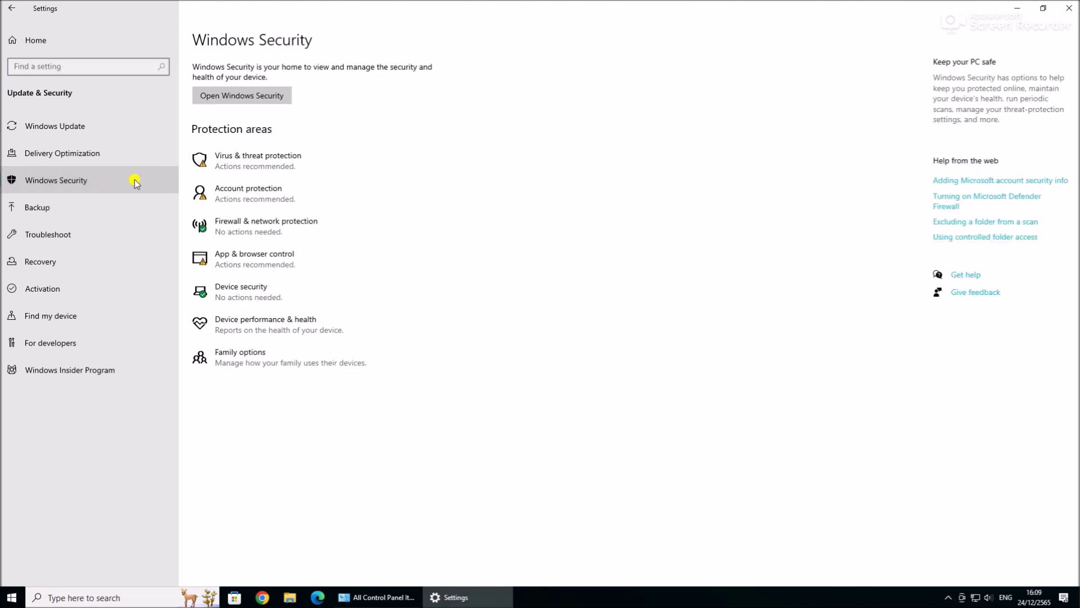
click(261, 95)
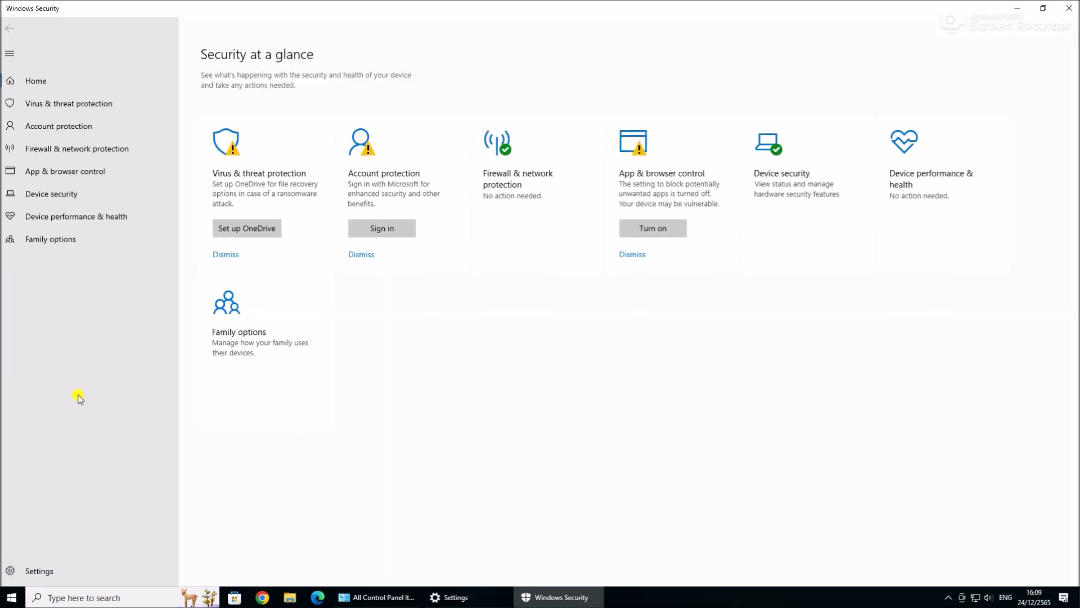
Turn off Real-time protection, Cloud-delivered protection, Automatic sample submission and Tamper Protection in the virus and threat protection settings.
click(75, 107)
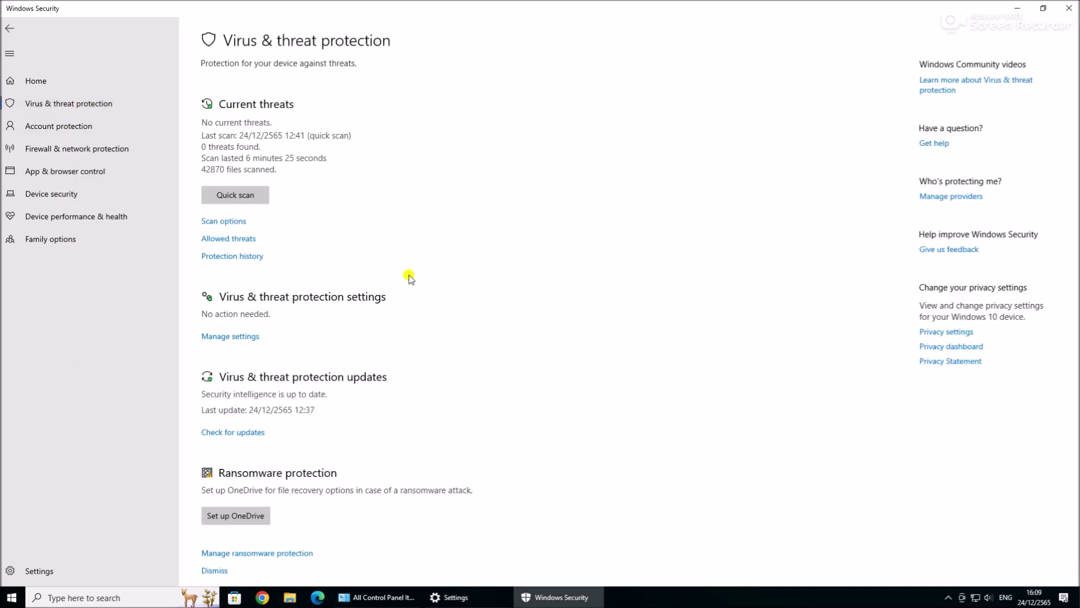
click(248, 338)
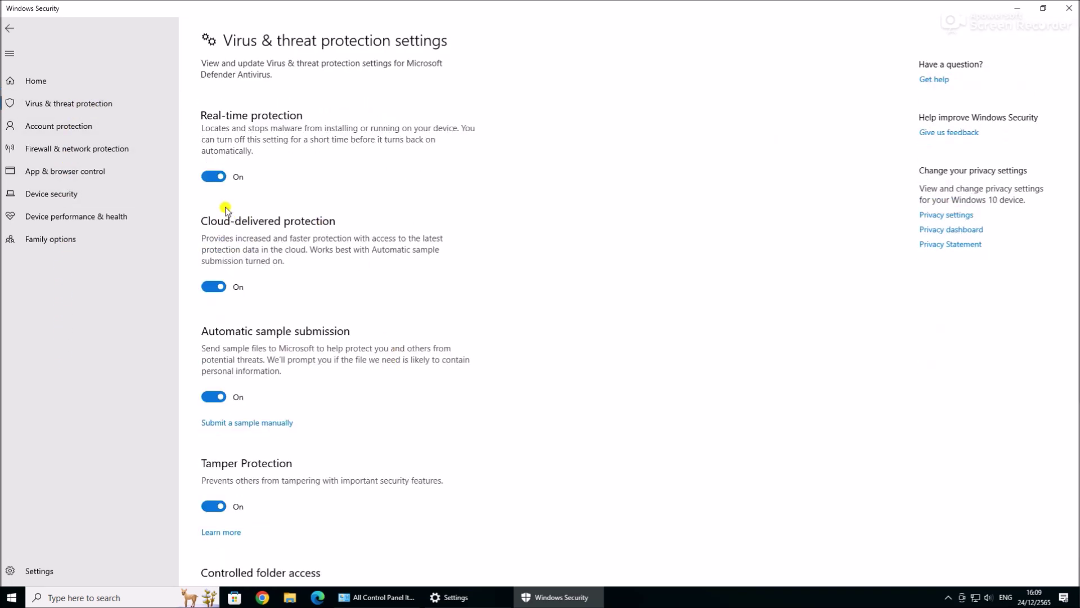
click(214, 177)
click(214, 298)
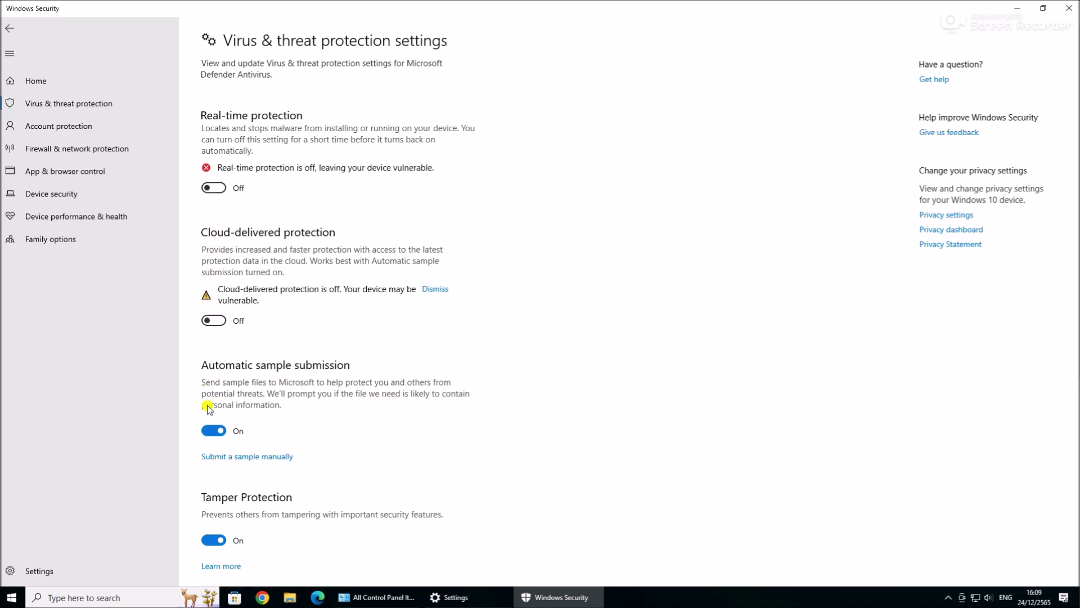
click(214, 430)
click(213, 562)
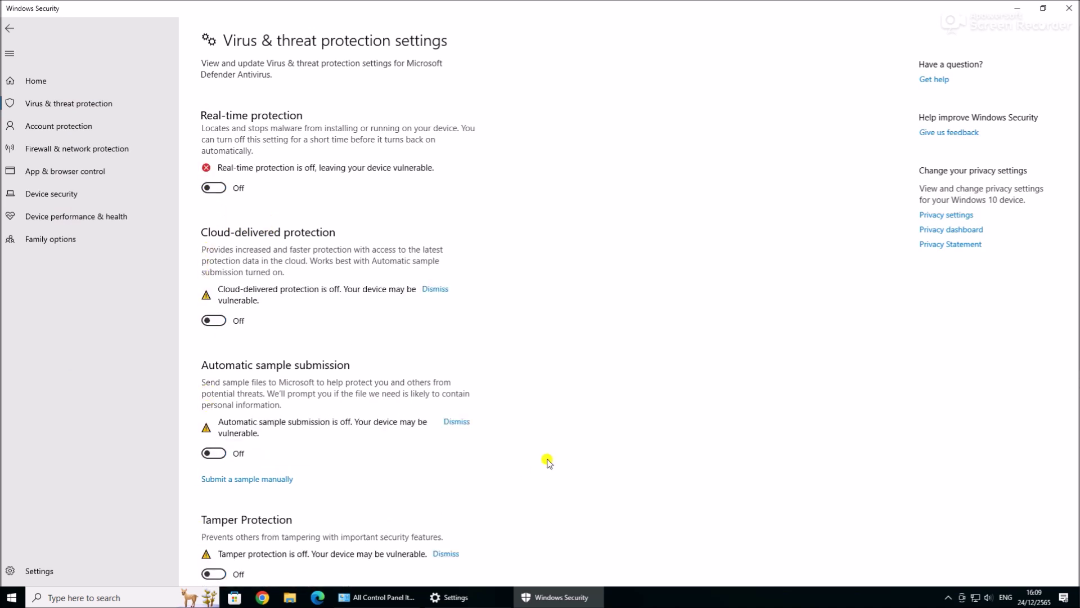
Turn off the informational virus and threat notifications and the firewall blocked-app notifications, and close Windows Security.
scroll(548, 463, down, 6)
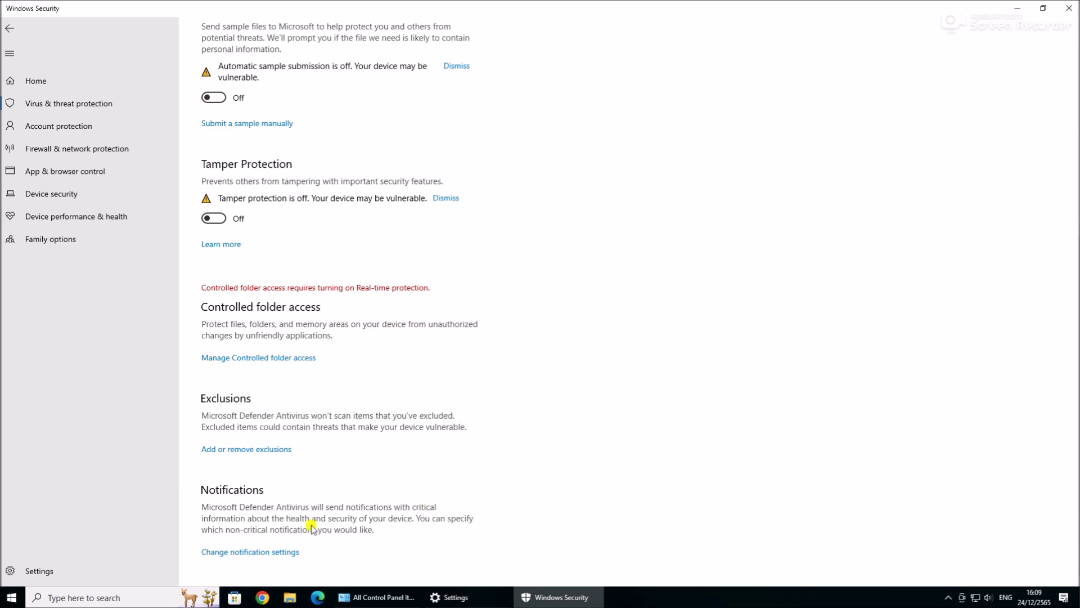
click(270, 553)
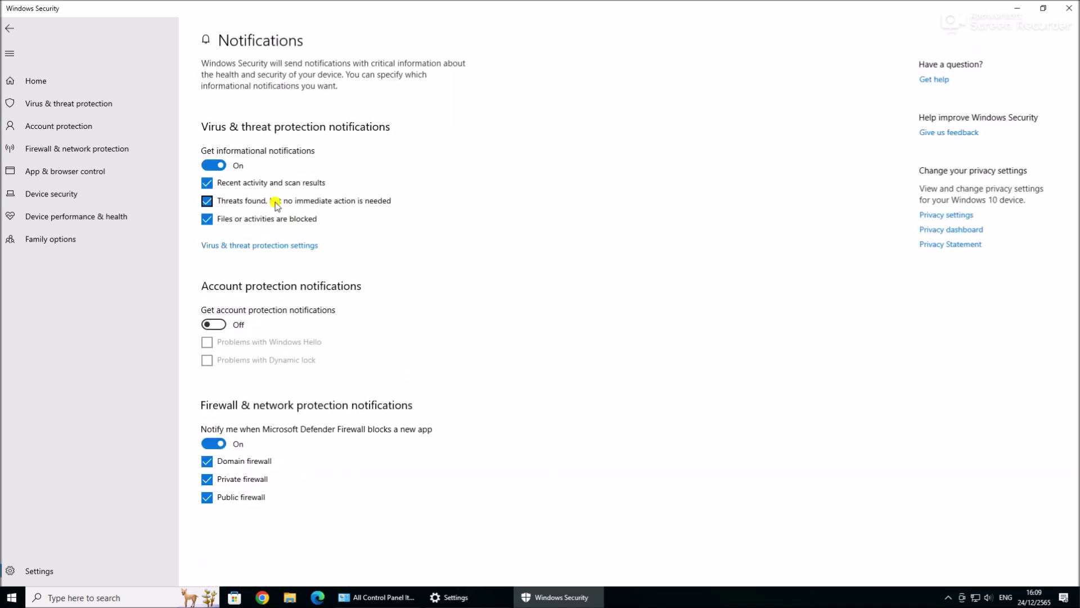
click(209, 164)
click(213, 443)
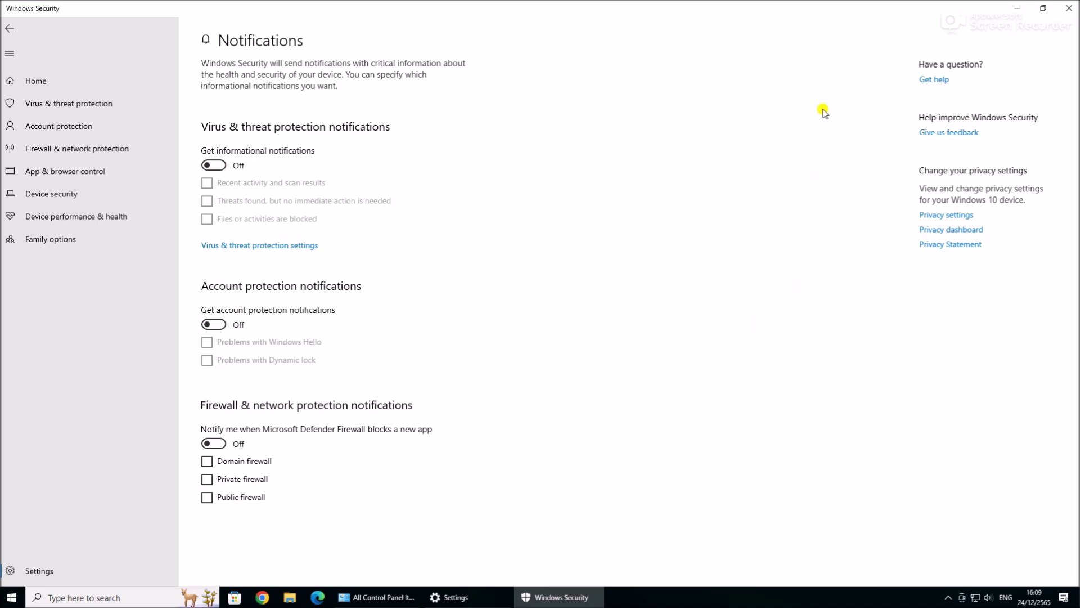
click(1070, 10)
click(1070, 10)
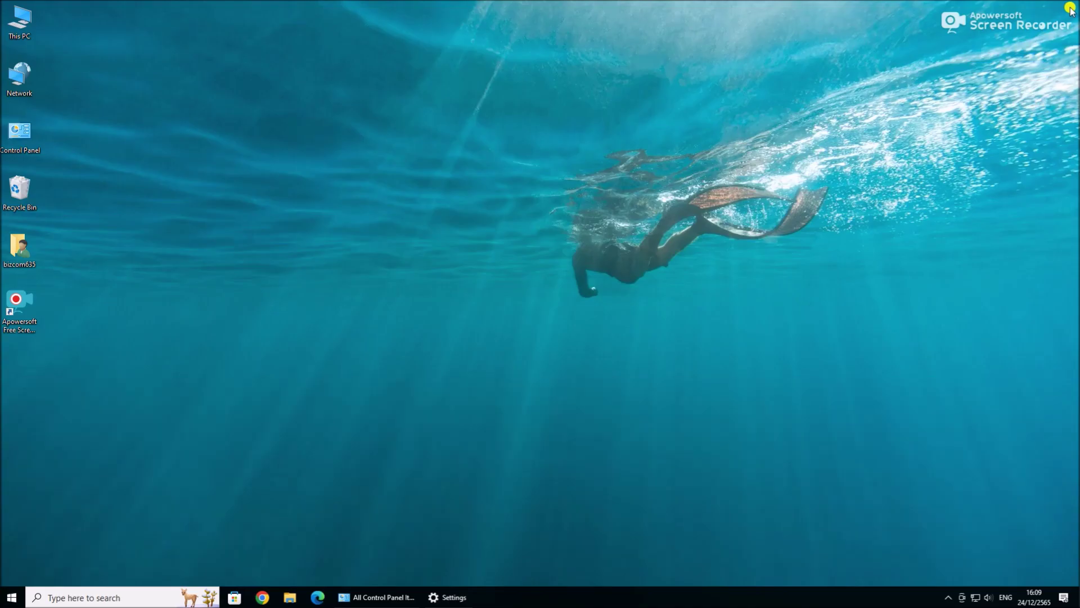
In Control Panel's advanced sharing settings, turn on file and printer sharing for the Private network profile.
click(359, 595)
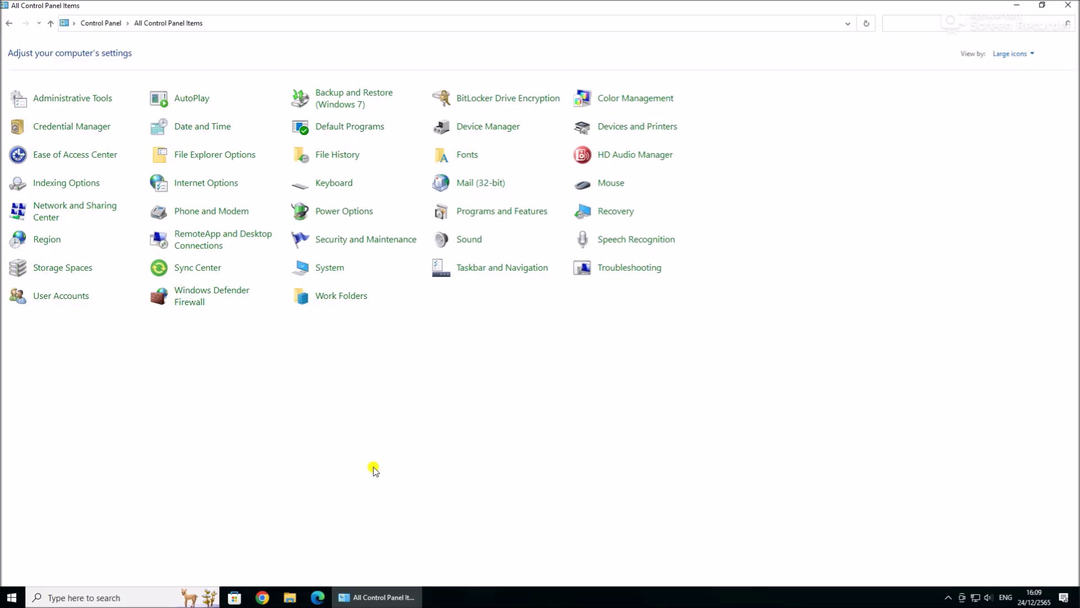
click(68, 209)
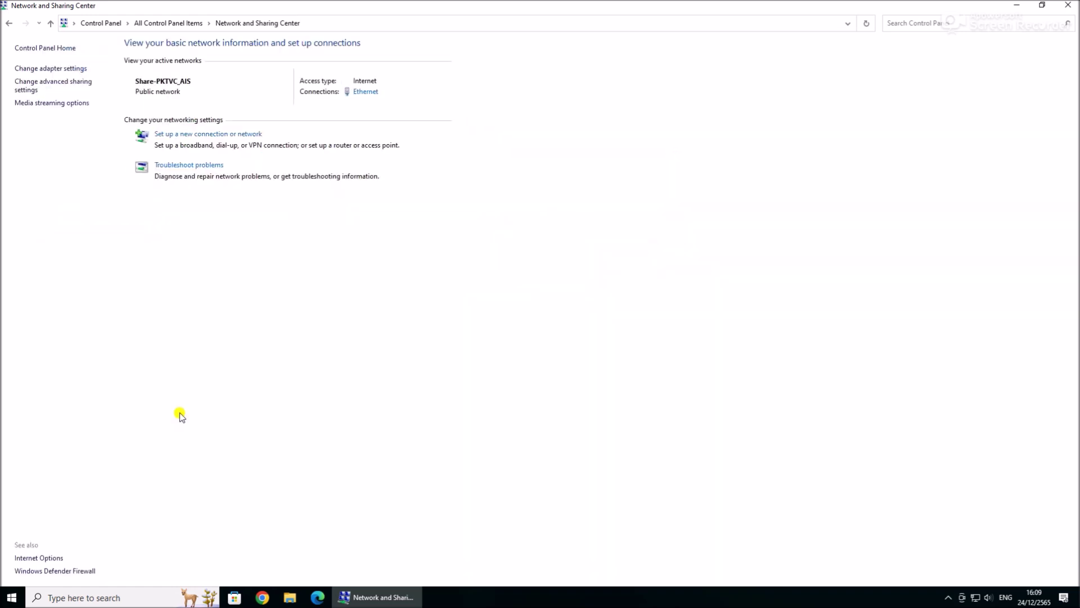
click(67, 85)
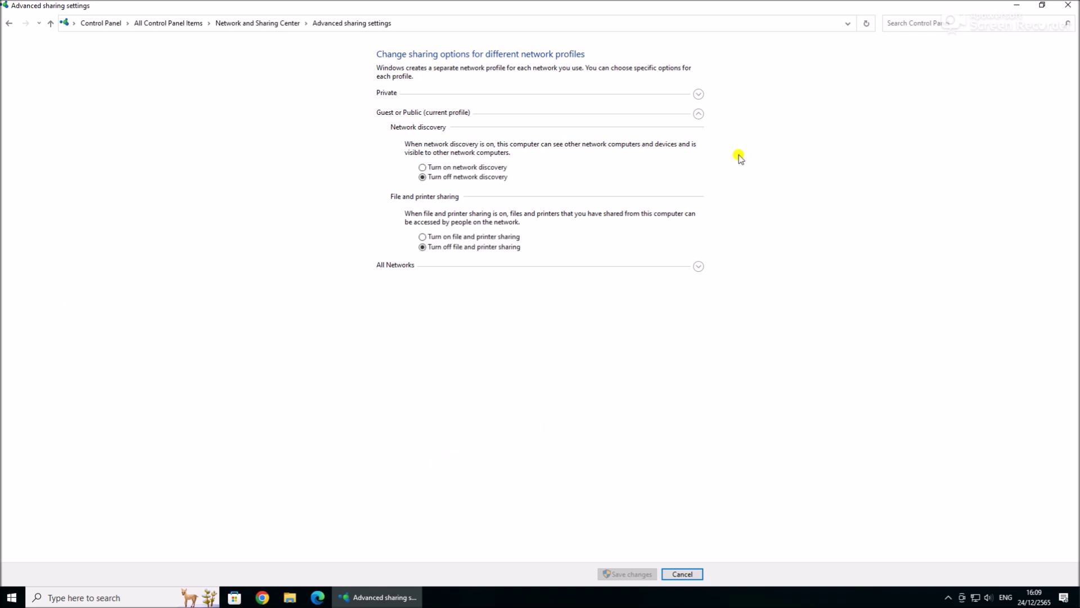
click(699, 114)
click(698, 95)
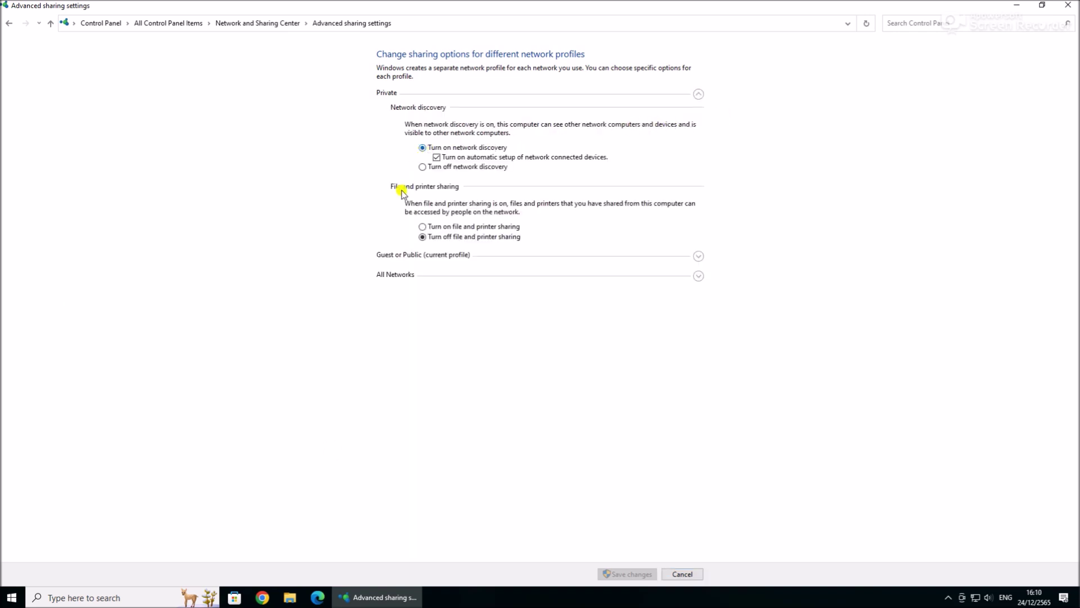
click(414, 227)
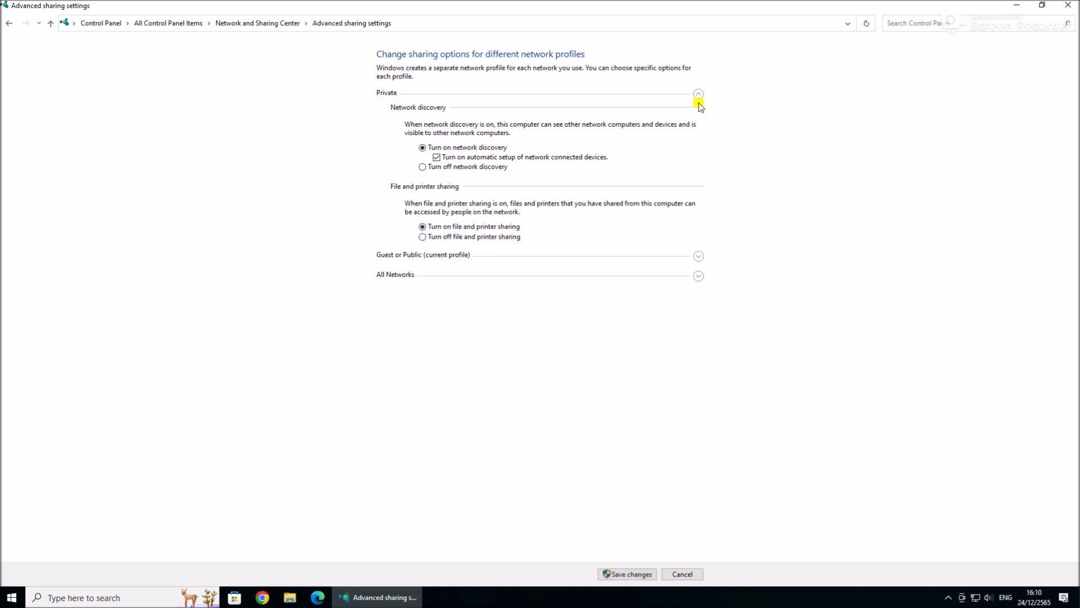
Turn on network discovery and file and printer sharing for the Guest or Public profile.
click(698, 95)
click(698, 113)
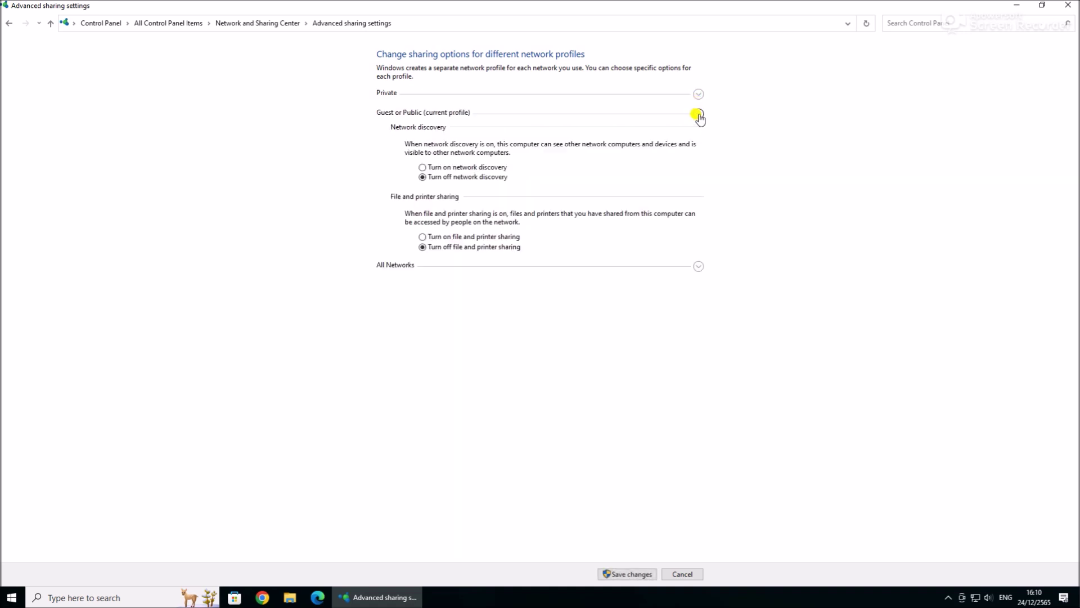
click(423, 168)
click(422, 236)
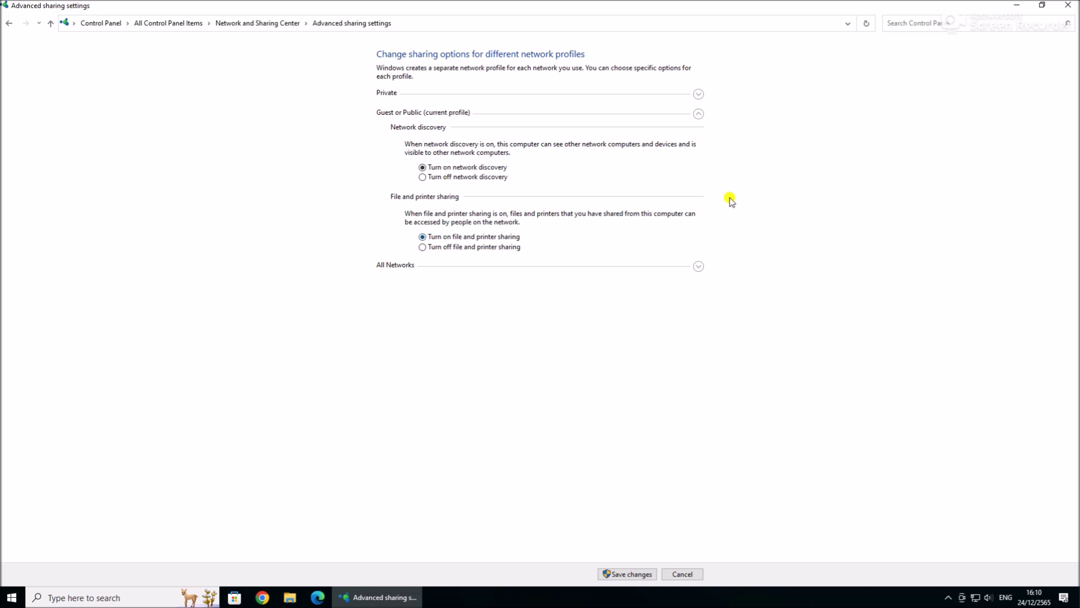
Turn on Public folder sharing for All Networks and save the advanced sharing changes.
click(699, 115)
click(698, 134)
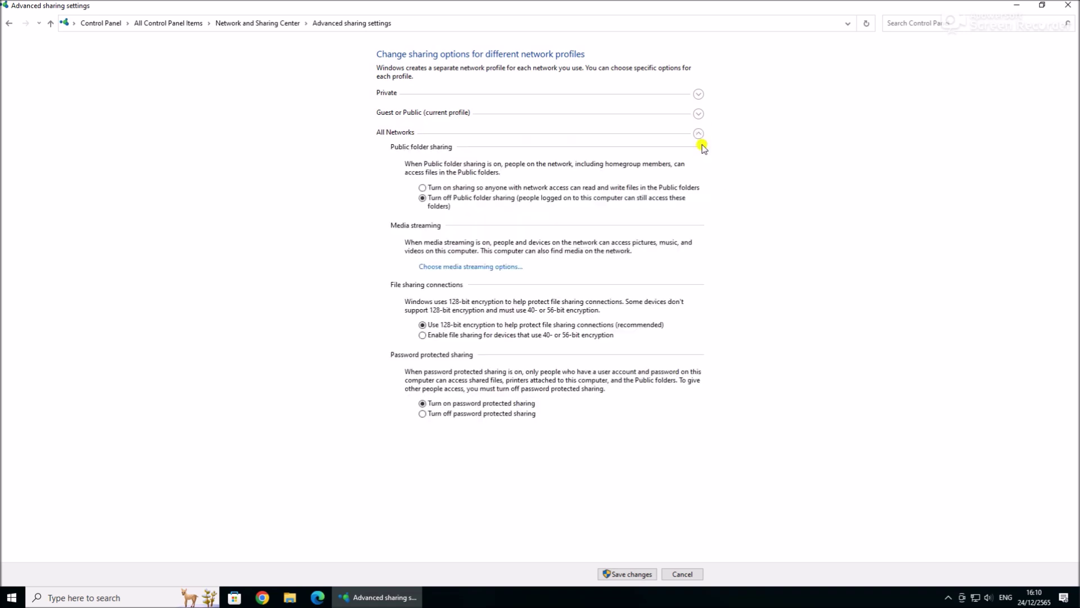
click(422, 188)
click(641, 572)
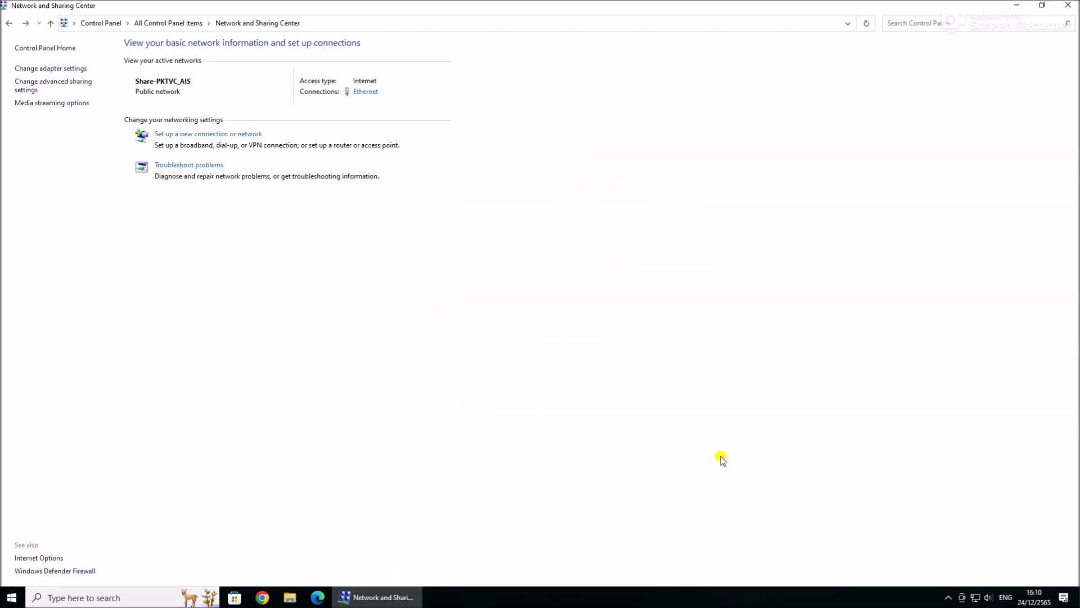
Open the Ethernet adapter's status and view its network connection details.
click(56, 70)
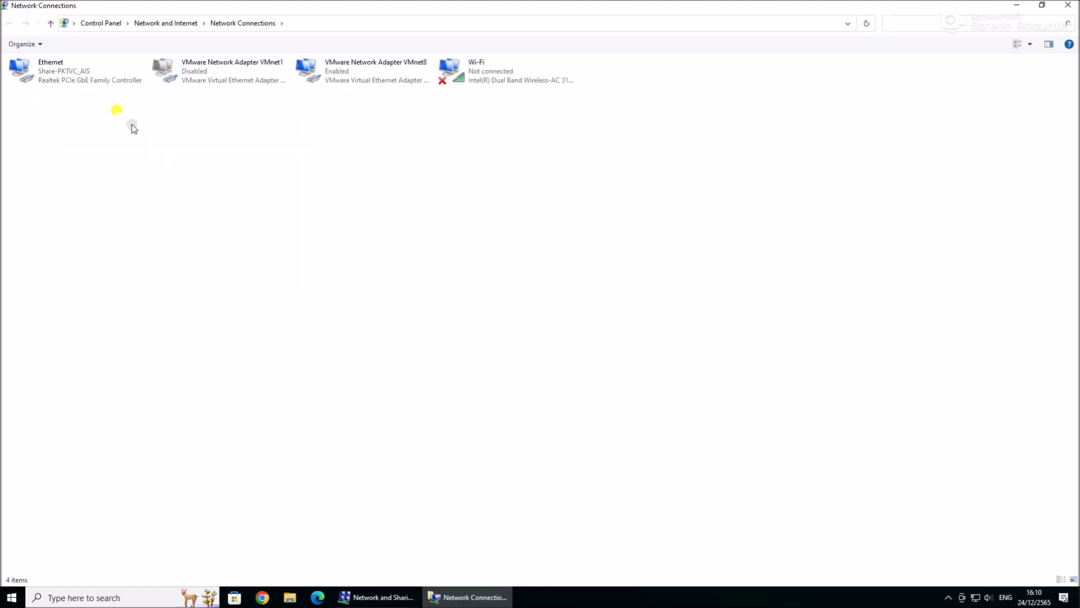
click(87, 71)
right_click(88, 72)
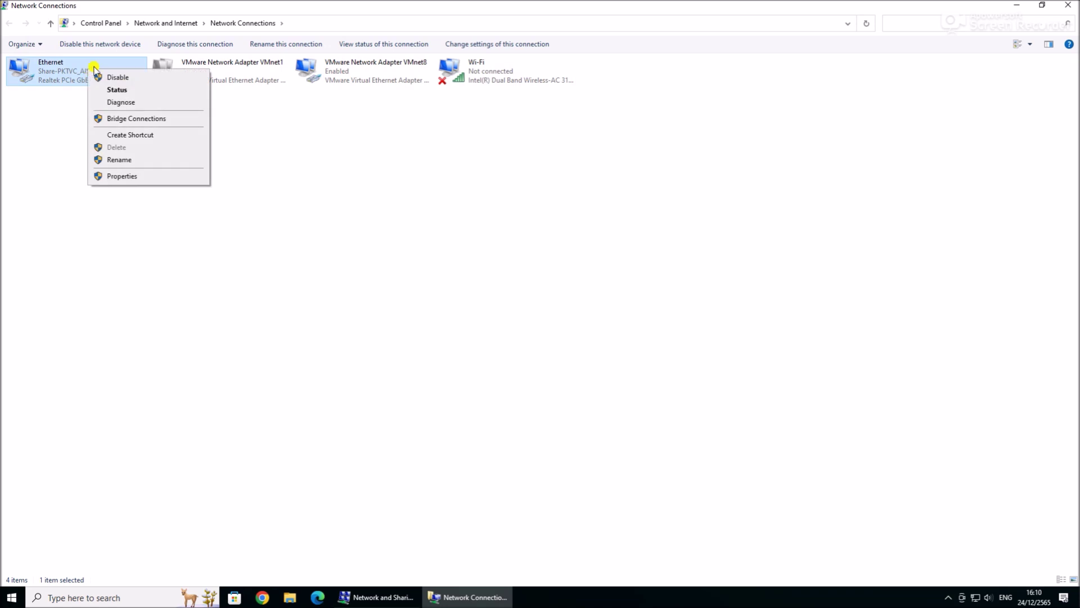
click(118, 90)
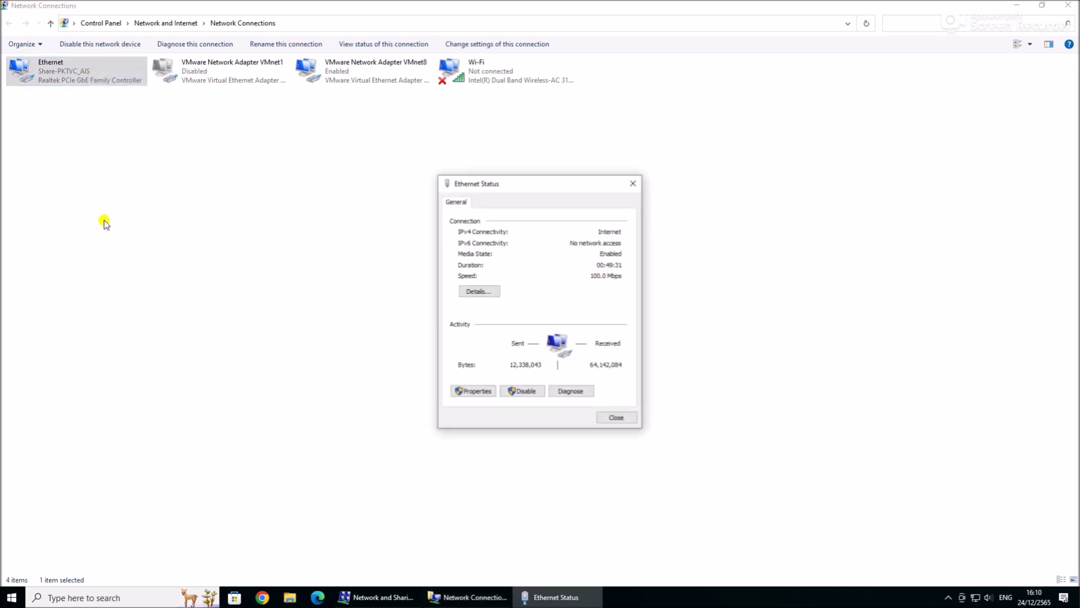
click(471, 293)
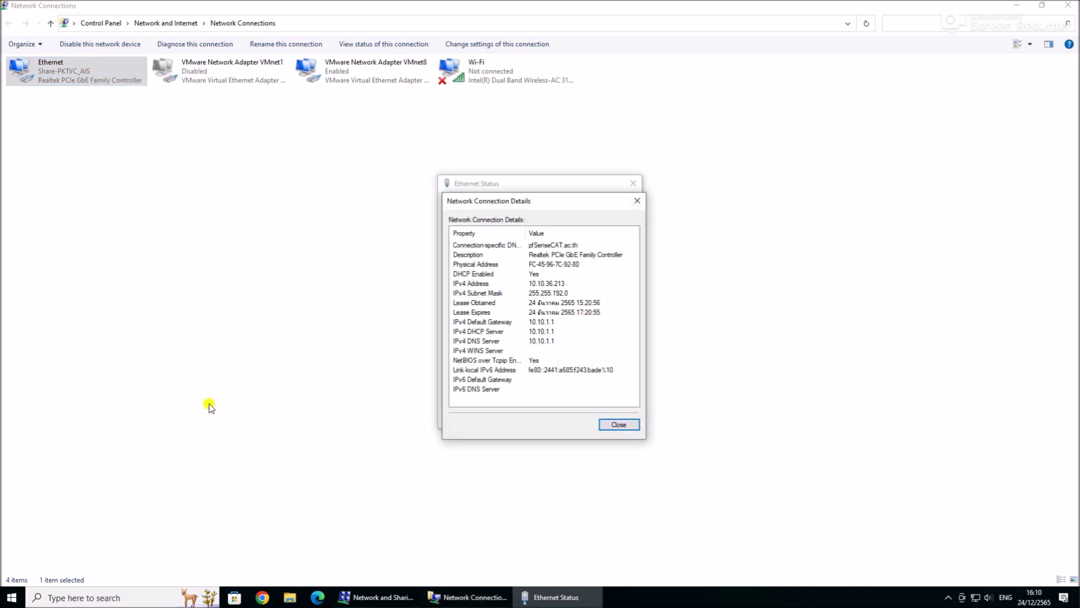
Check the Ethernet connection's IPv4 address and review its Internet Protocol Version 4 (TCP/IPv4) properties, leaving without changes.
click(568, 286)
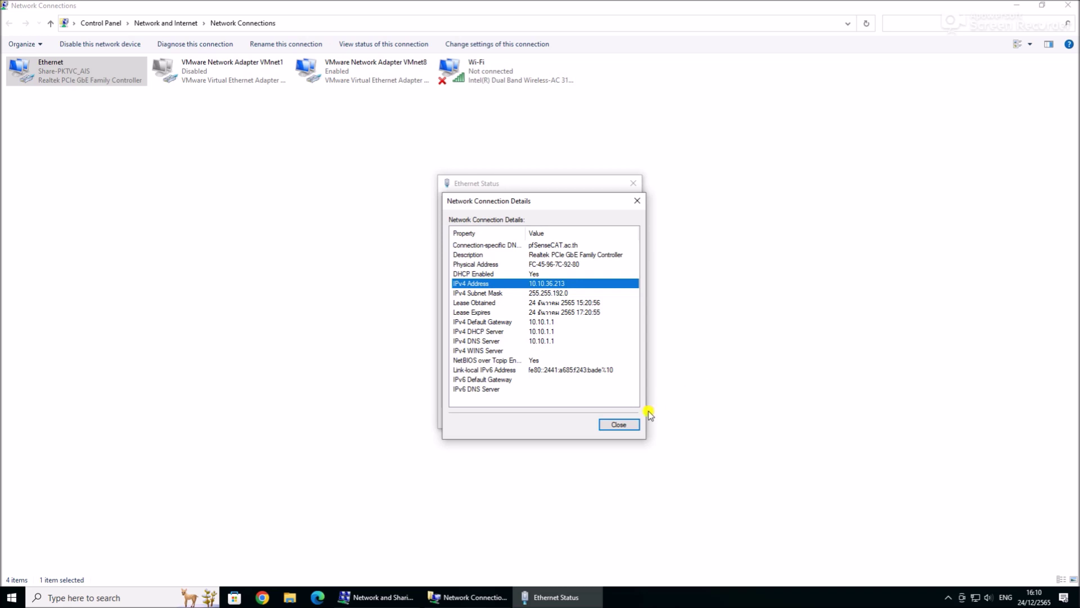
click(618, 424)
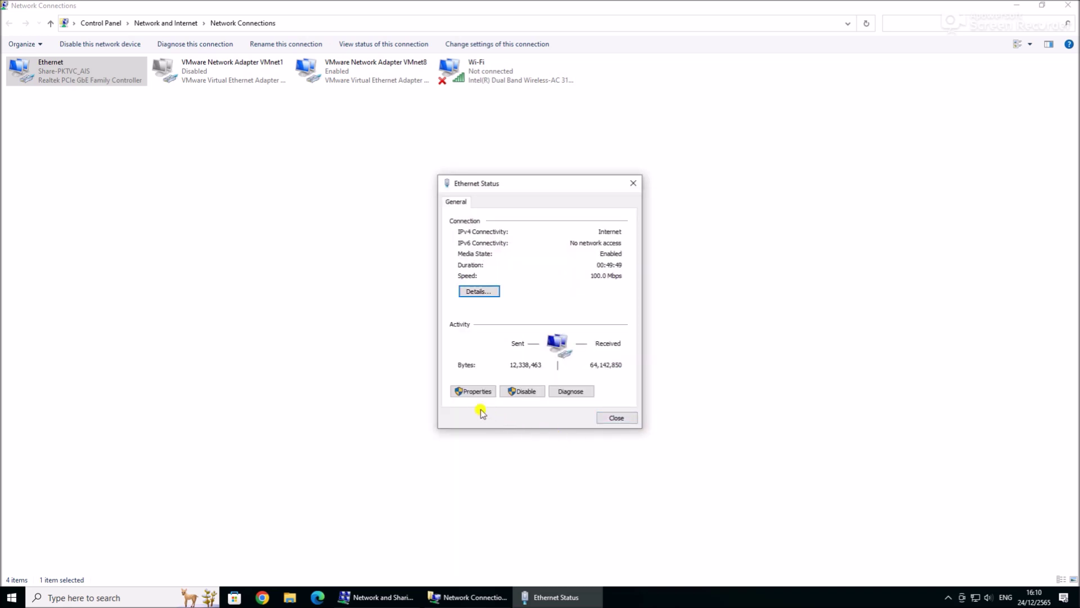
click(473, 391)
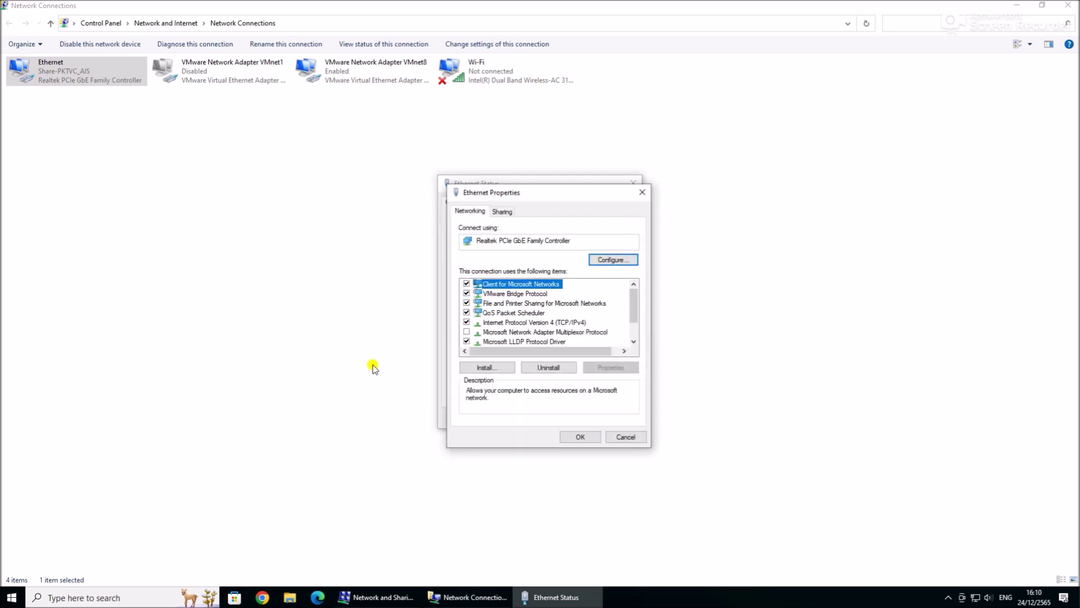
click(506, 324)
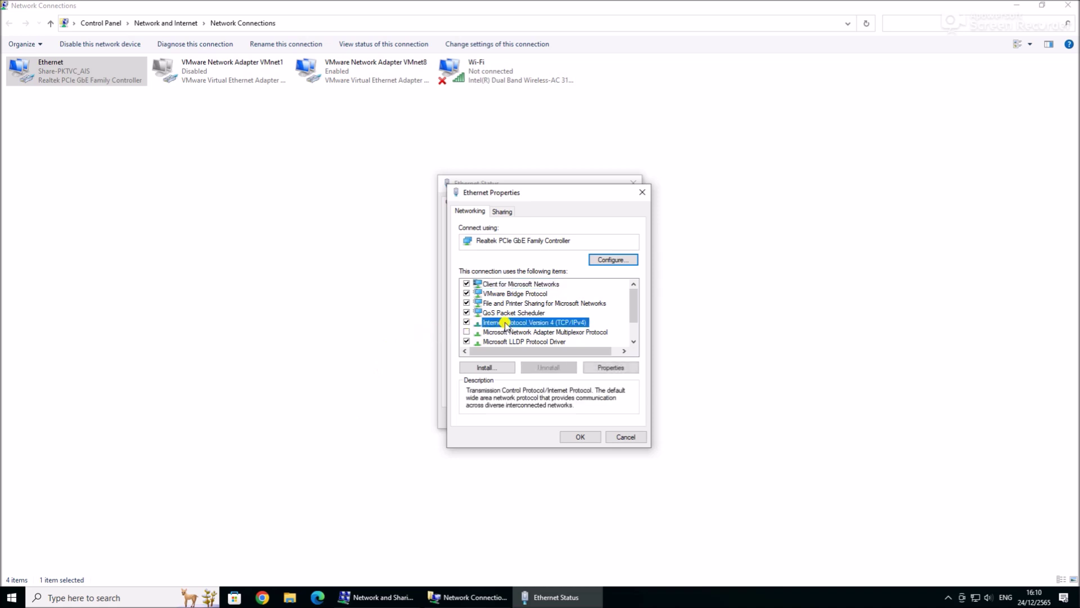
click(612, 367)
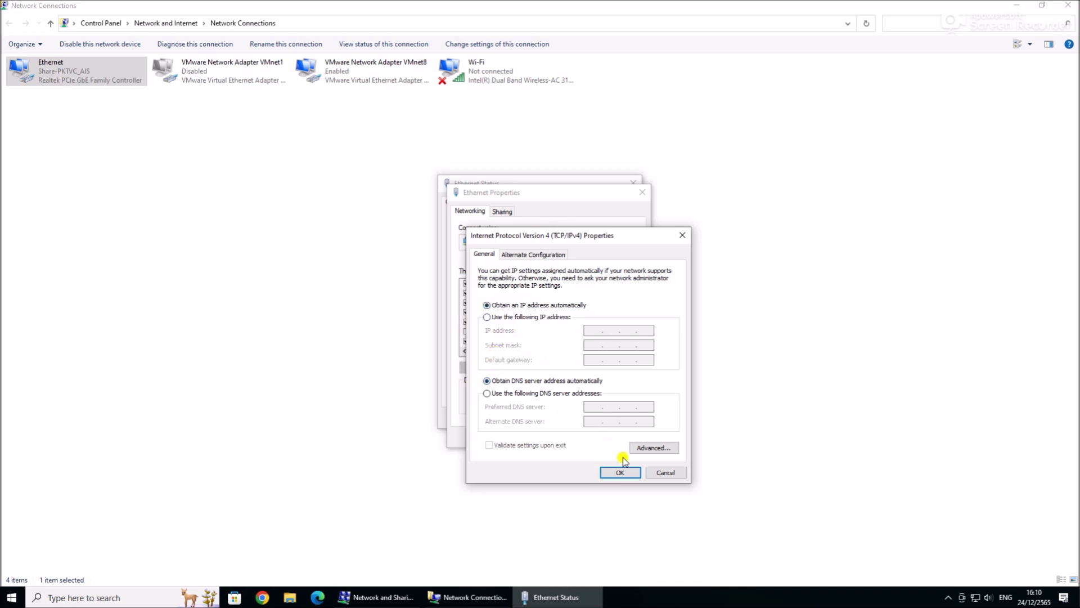
click(664, 472)
click(630, 437)
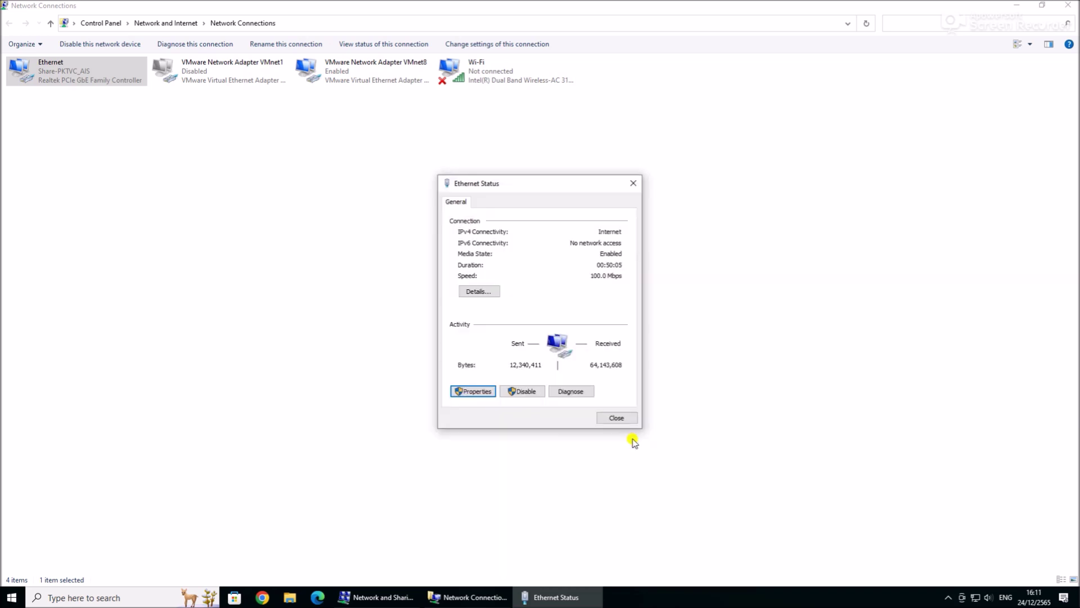
Close the Ethernet status, Network Connections and Network and Sharing Center windows.
click(622, 420)
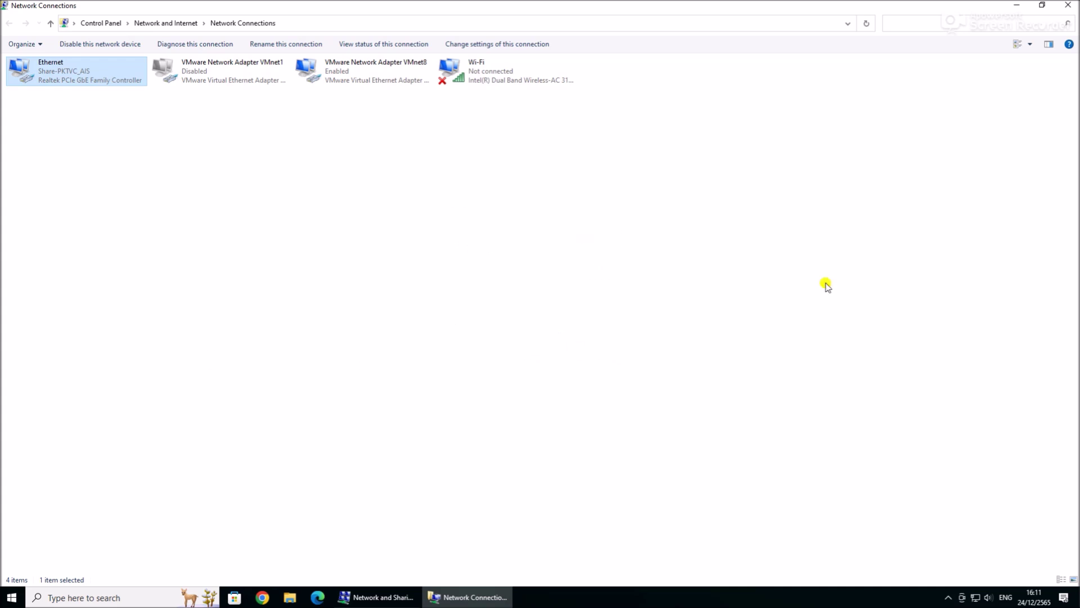
click(1068, 5)
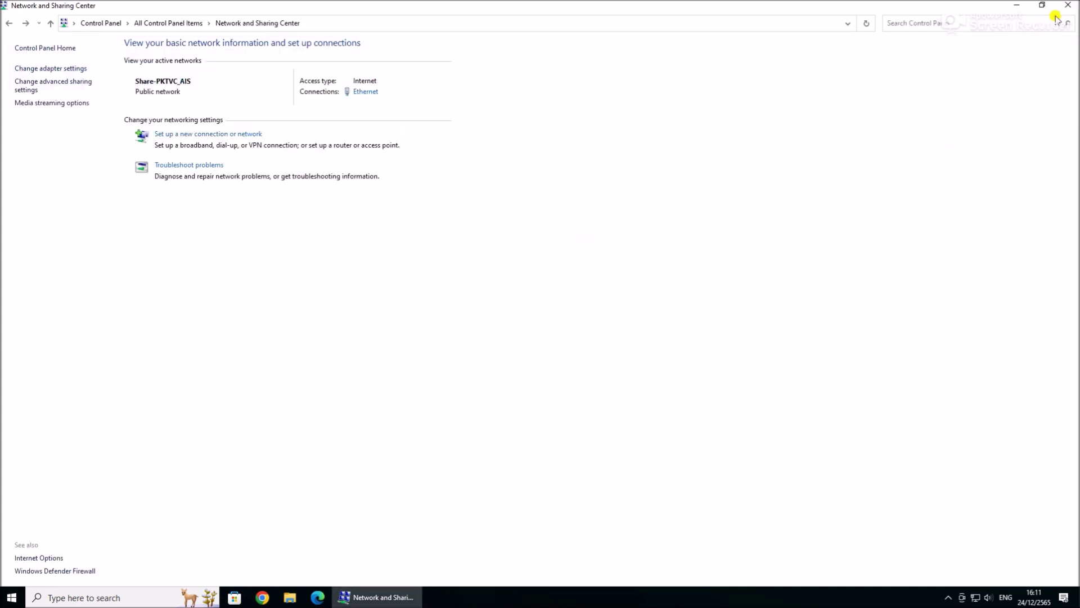
click(1068, 5)
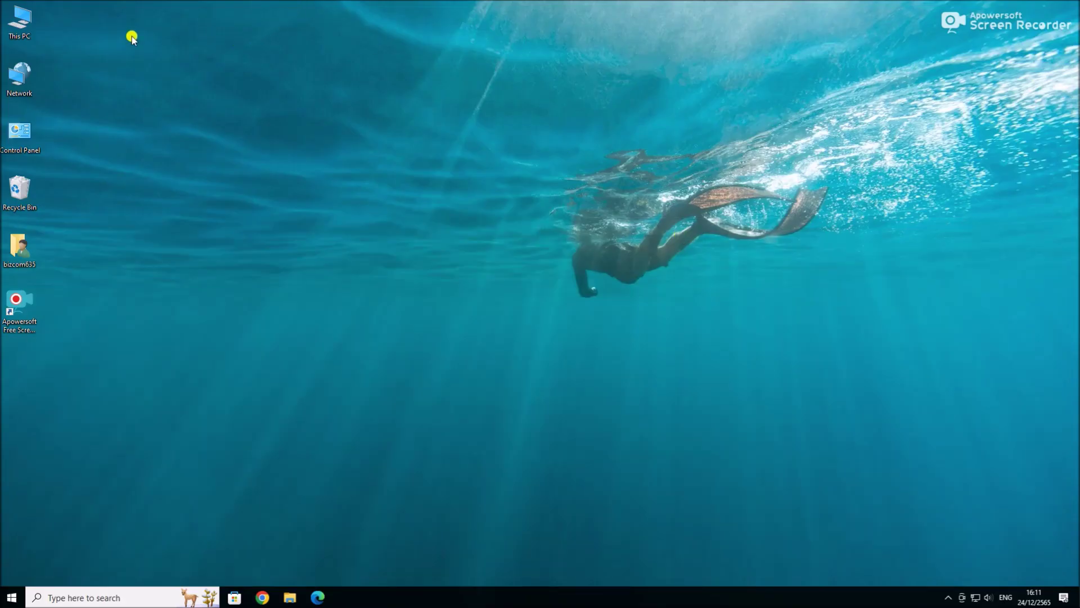
Open the properties of This PC to look up the computer's device name, and close the settings.
right_click(21, 24)
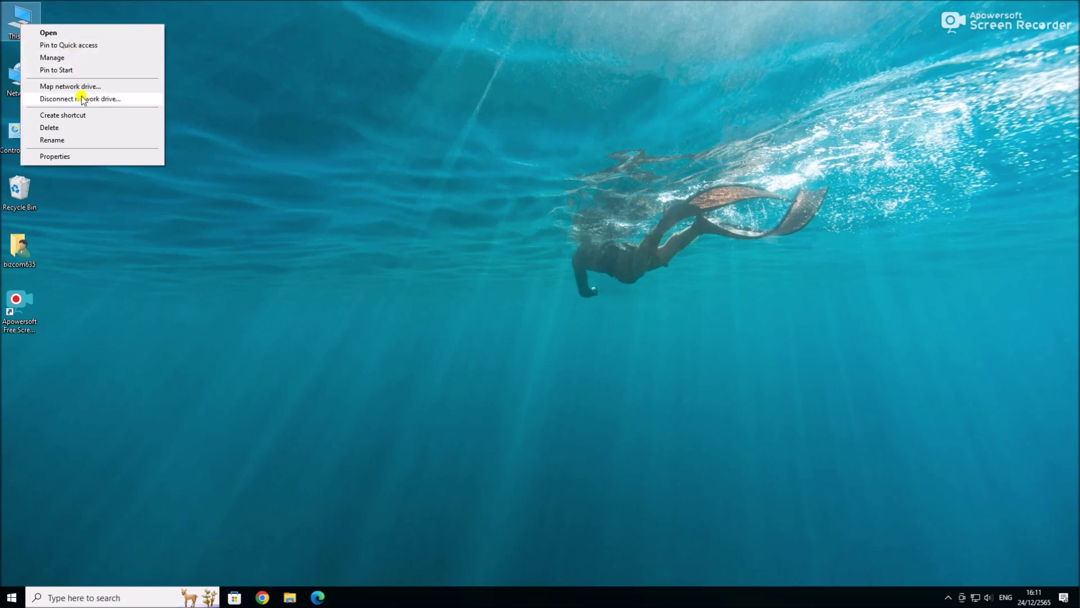
click(92, 161)
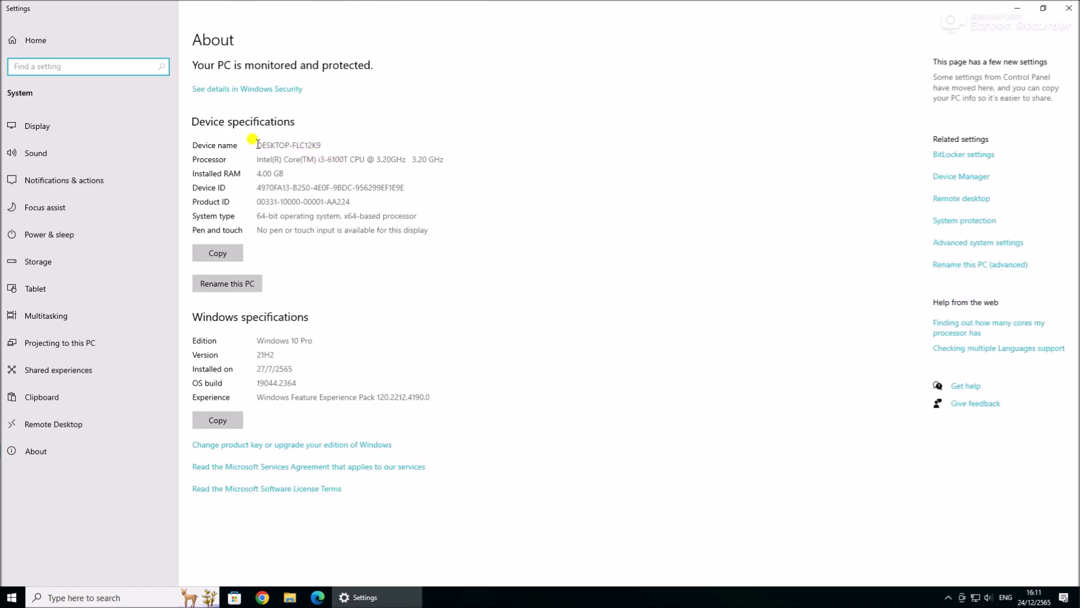
drag(257, 144, 318, 144)
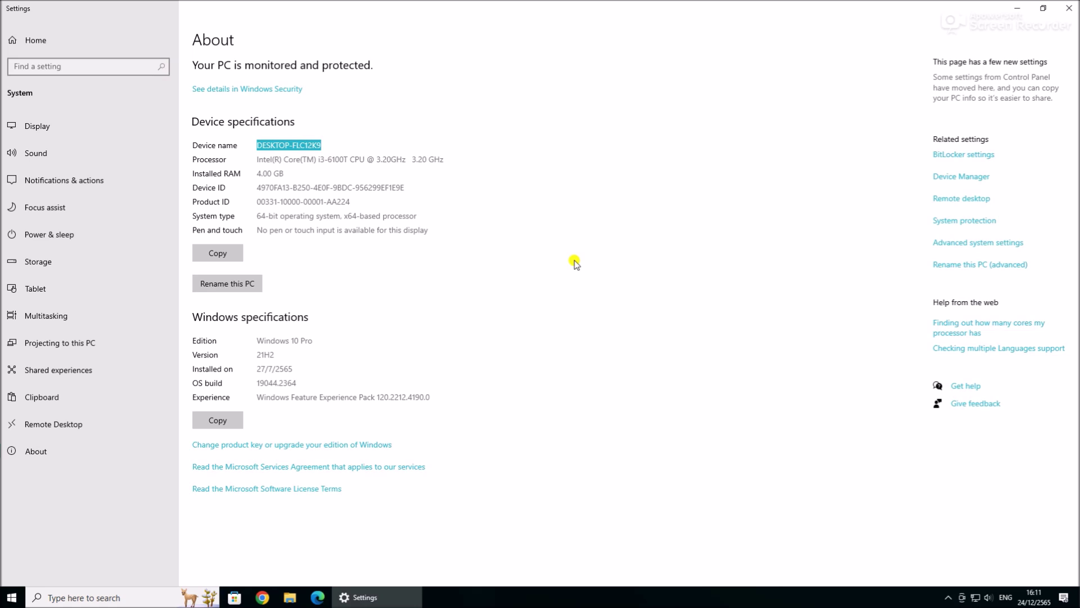
click(1069, 12)
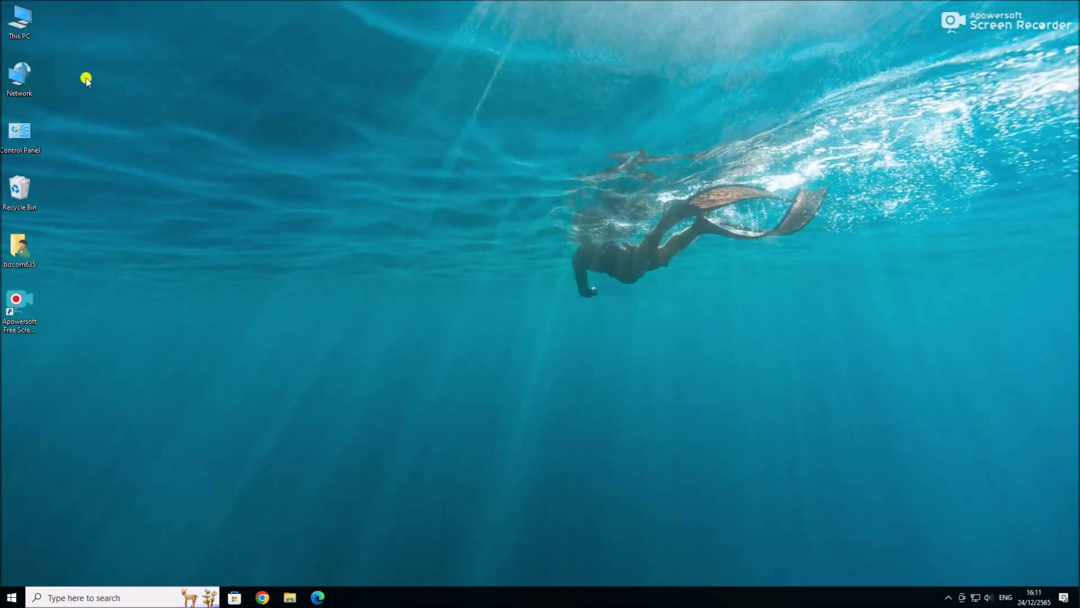
Create a folder named share in the root of Local Disk (C:).
double_click(26, 27)
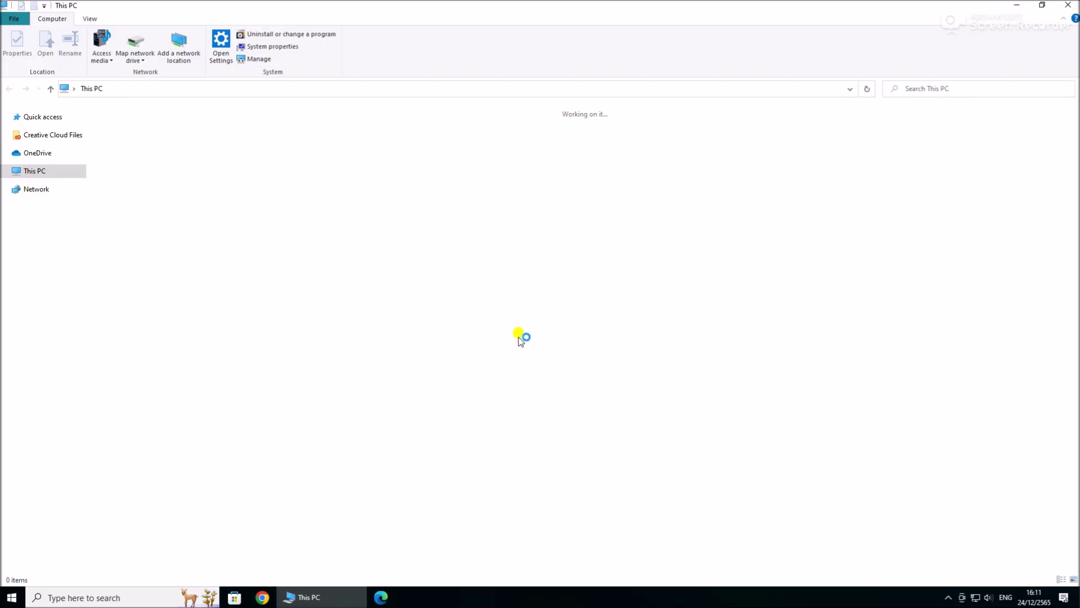
double_click(183, 214)
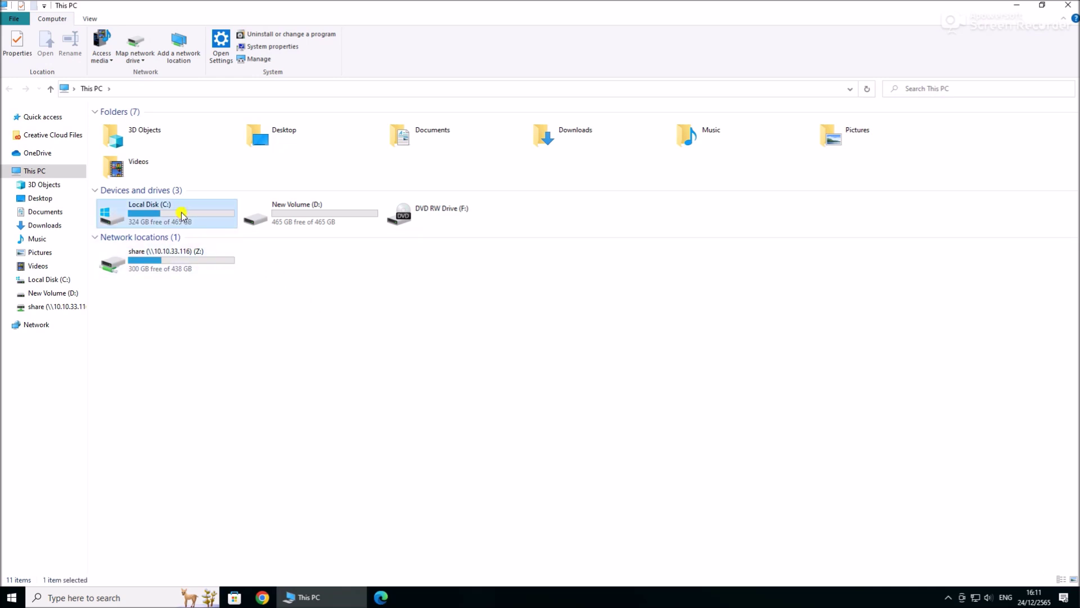
right_click(350, 249)
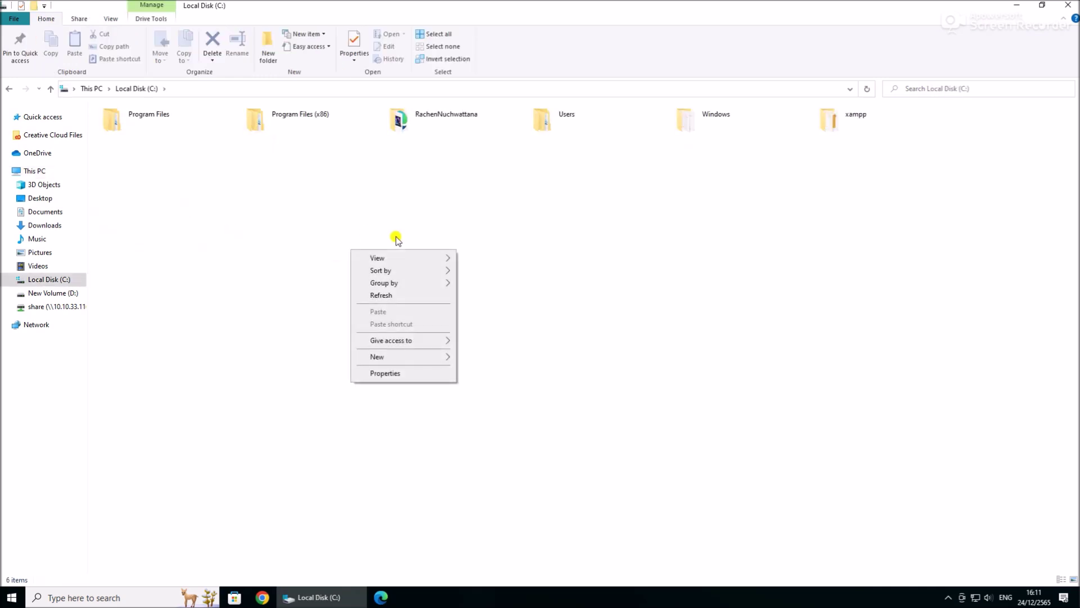
click(478, 357)
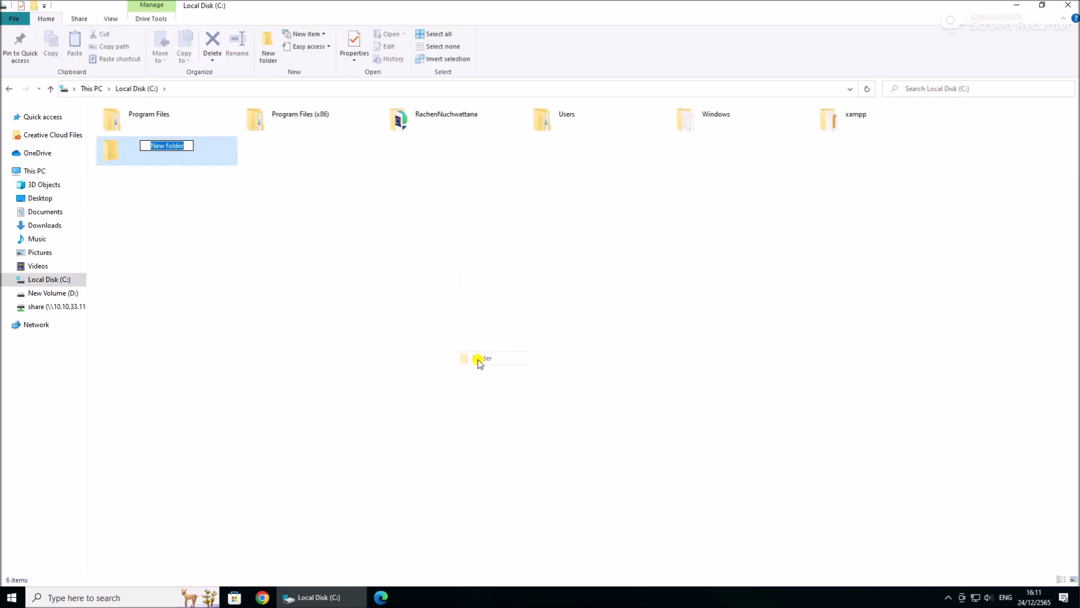
text(sha)
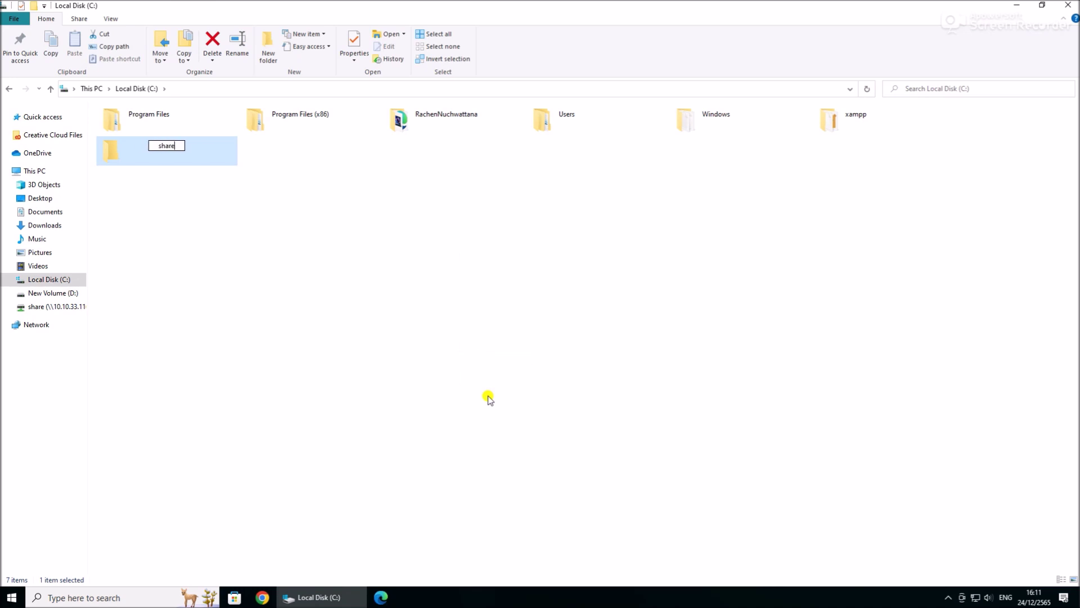
text(re)
key(Return)
Create a text document named HelloWorld inside the share folder.
key(Return)
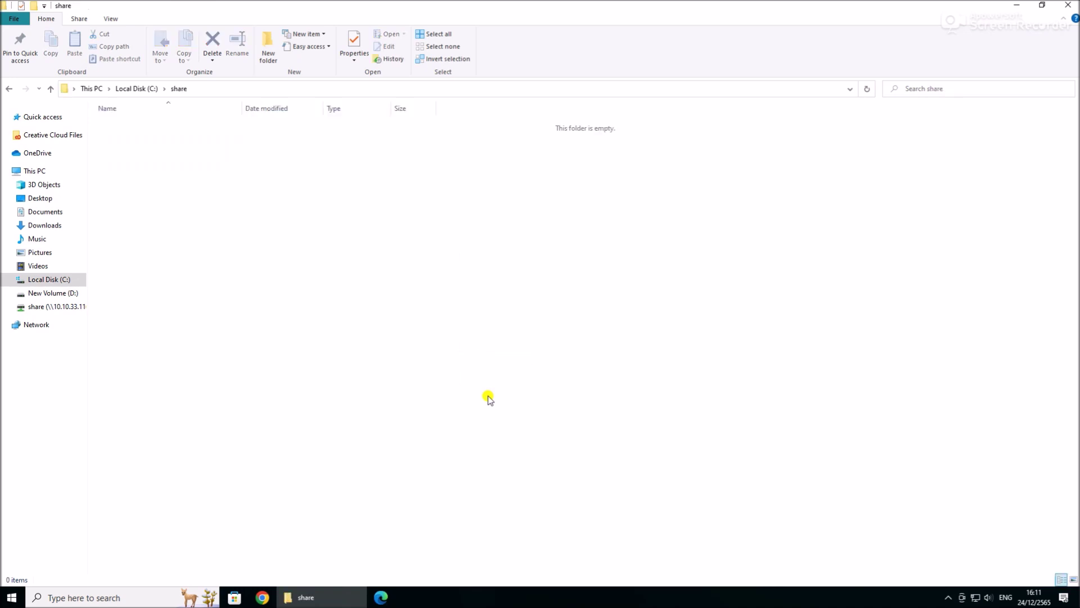
click(349, 111)
right_click(276, 197)
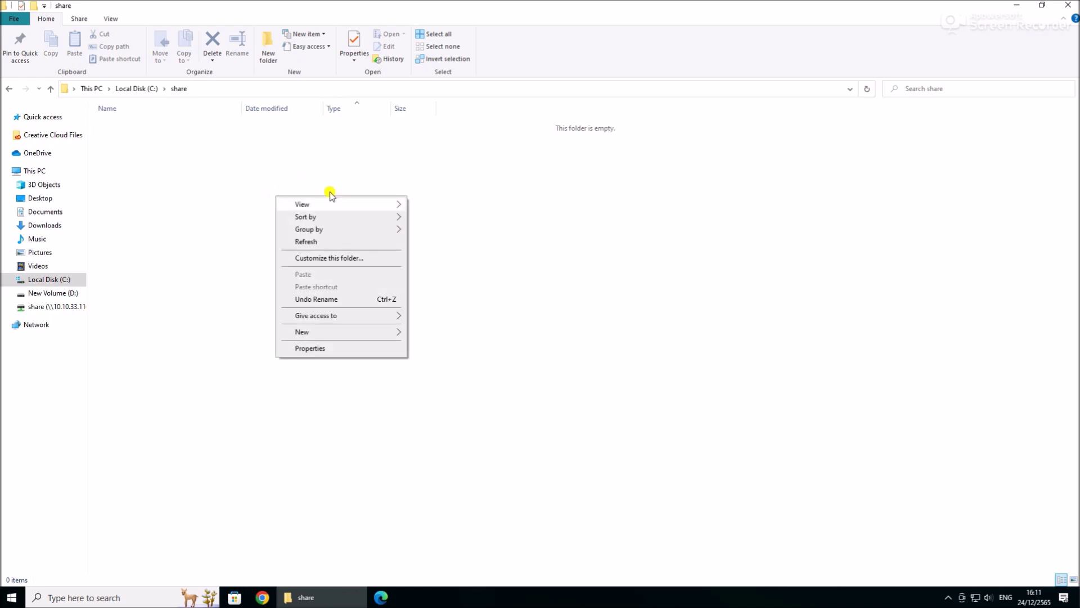
mouse_move(362, 333)
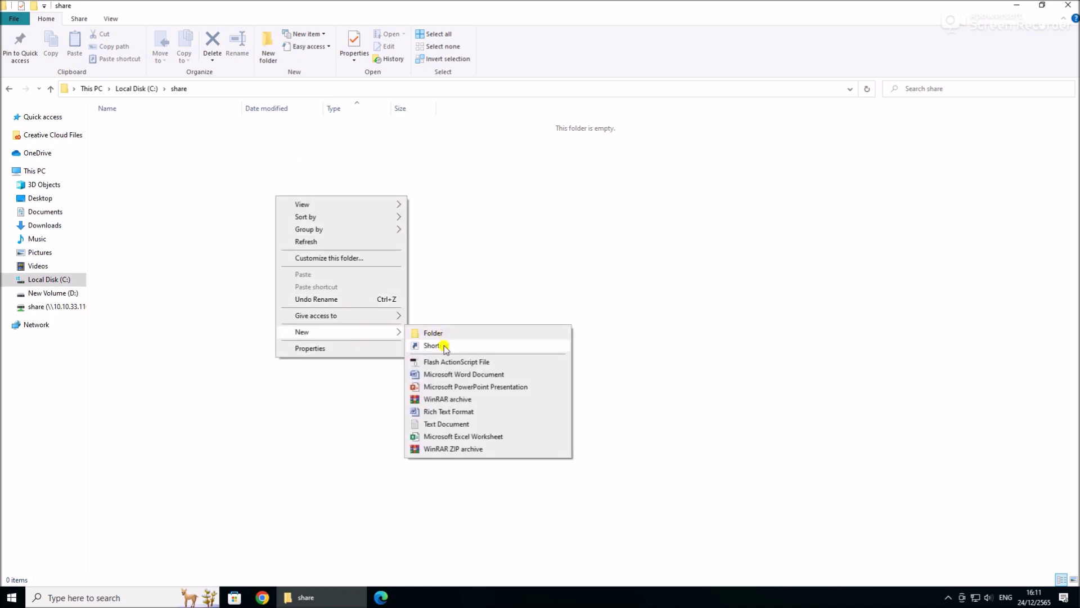
click(440, 423)
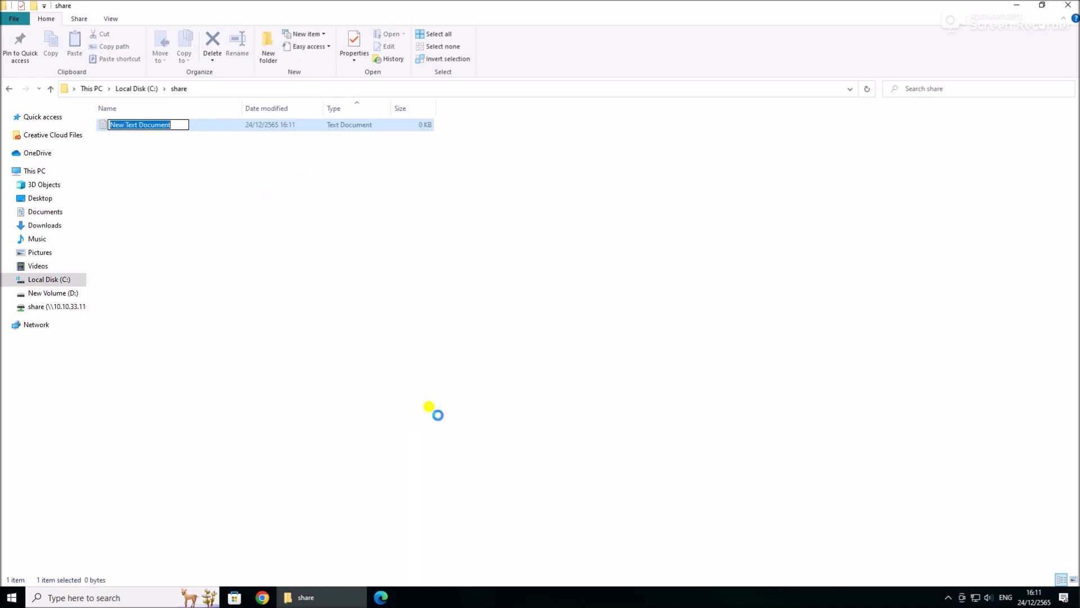
text(Hello)
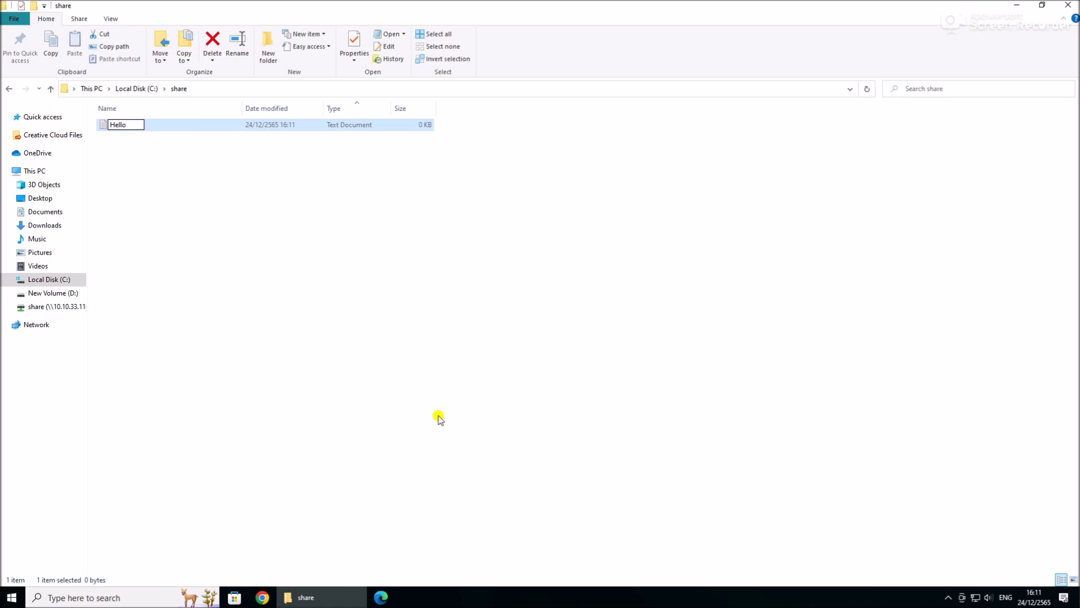
text(World)
key(Return)
Write "Hello World" and, after a blank line, "Greeting from DESKTOP-FLC12K9" in the HelloWorld document, and save and close it.
key(Return)
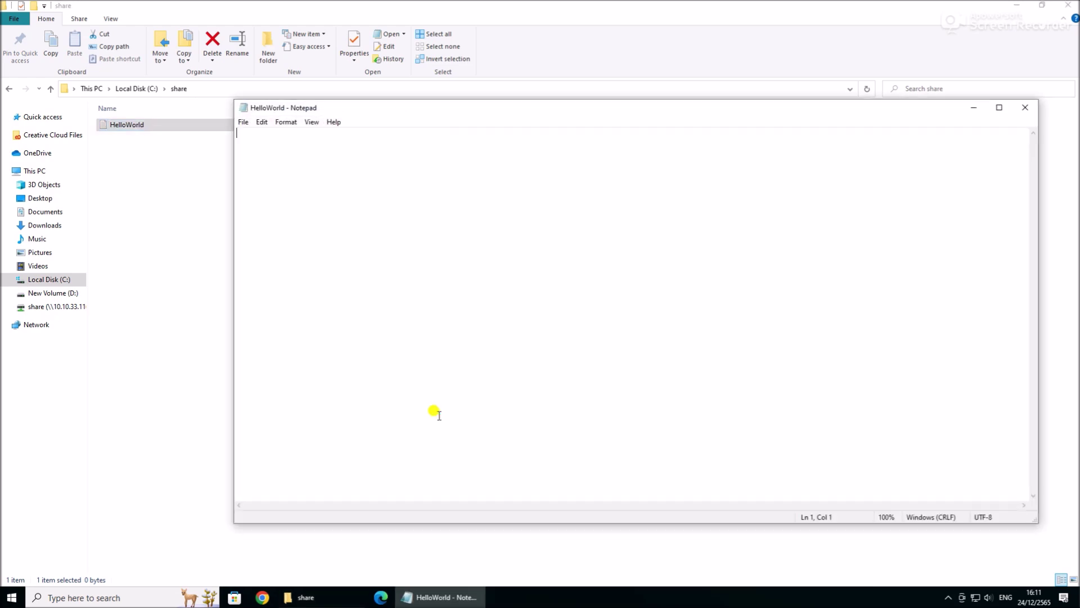
text(Hello Wor)
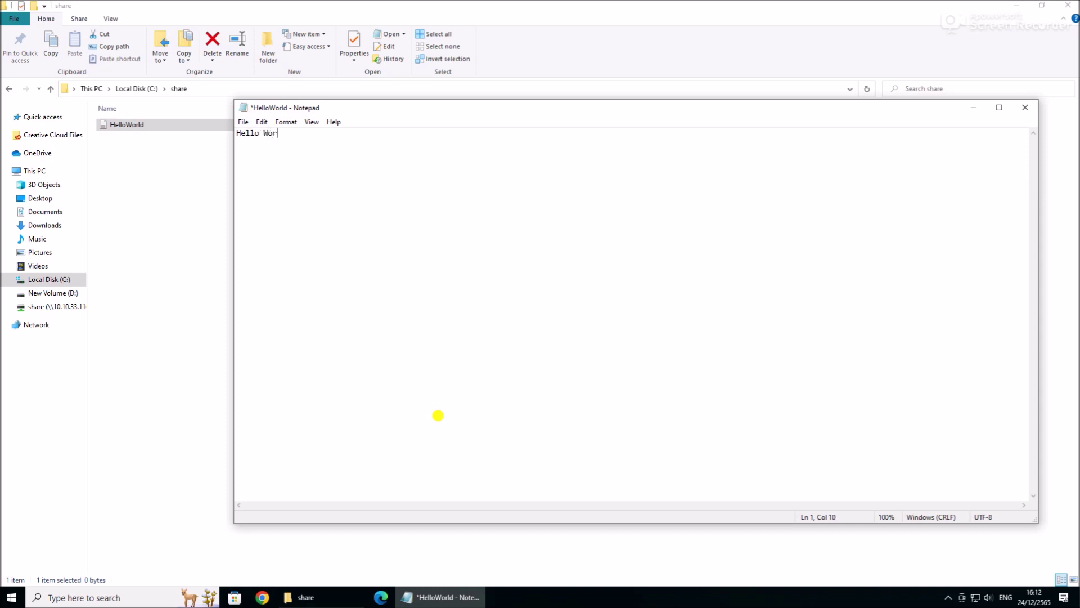
text(ld  Greeting from DESKTOP-FLC12)
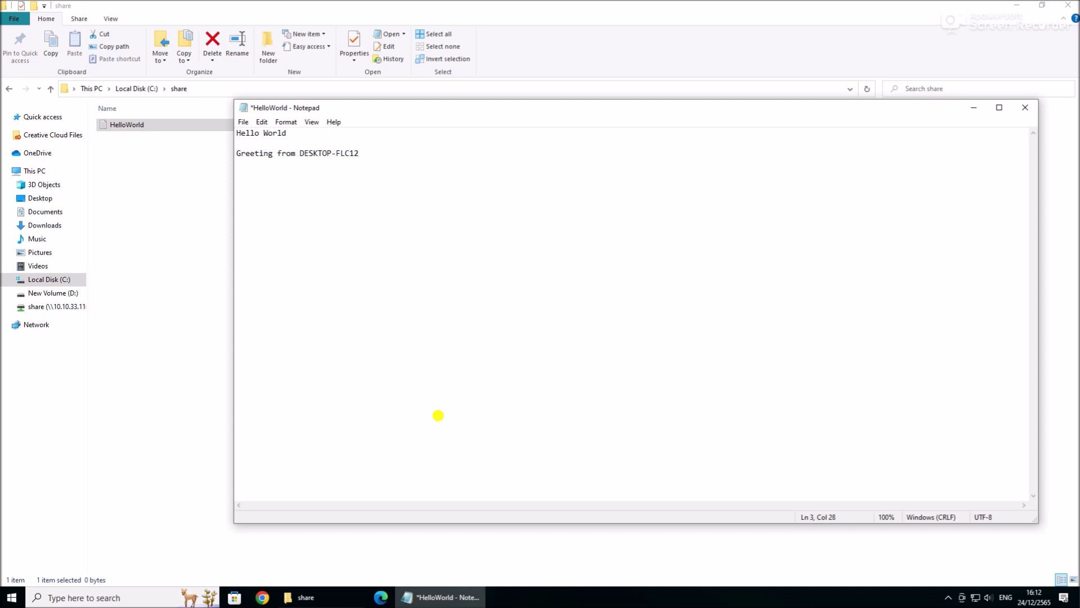
text(K9)
key(Return)
key(ctrl+s)
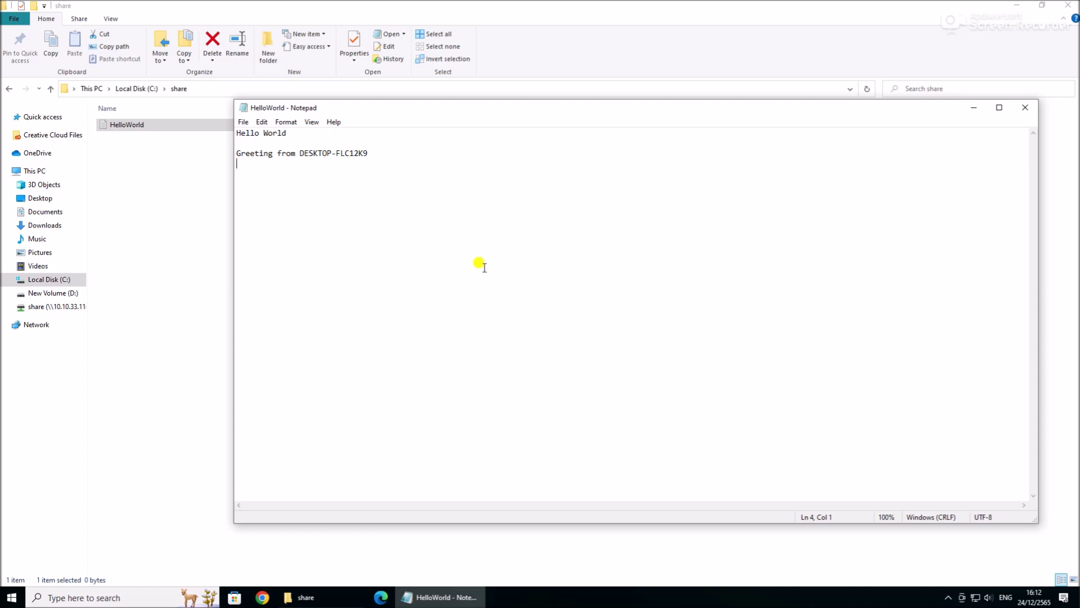
click(1024, 111)
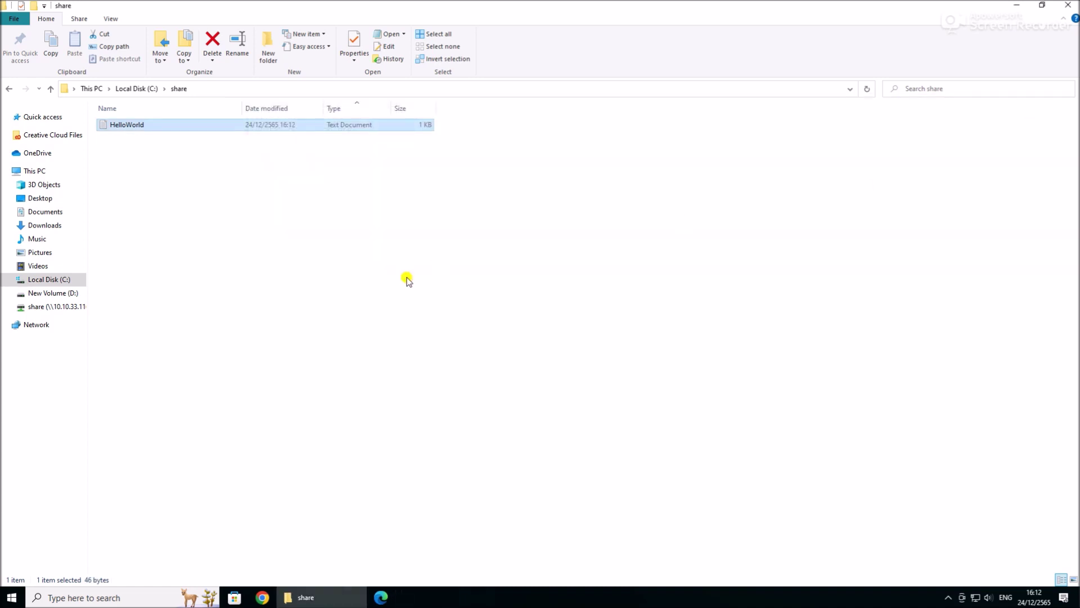
Start giving specific people access to the share folder on Local Disk (C:) and add Everyone to its sharing list.
click(137, 88)
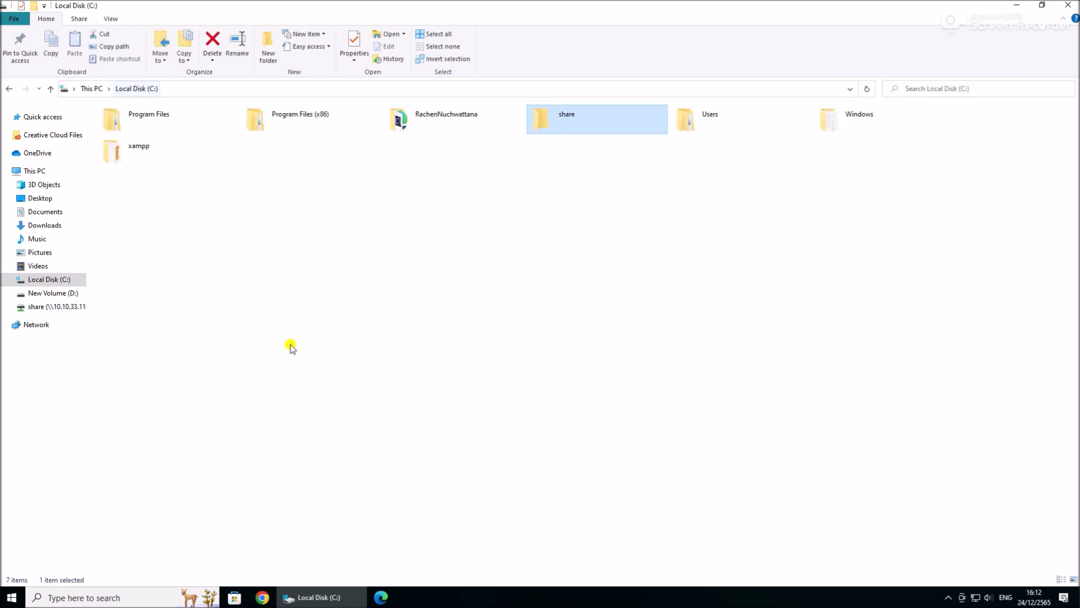
right_click(576, 118)
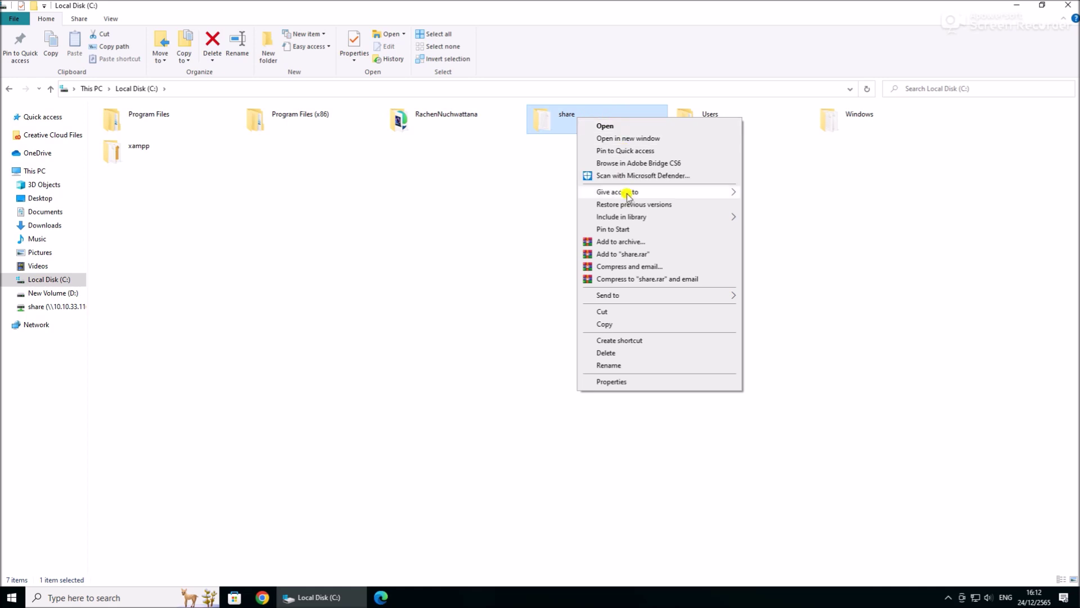
mouse_move(669, 192)
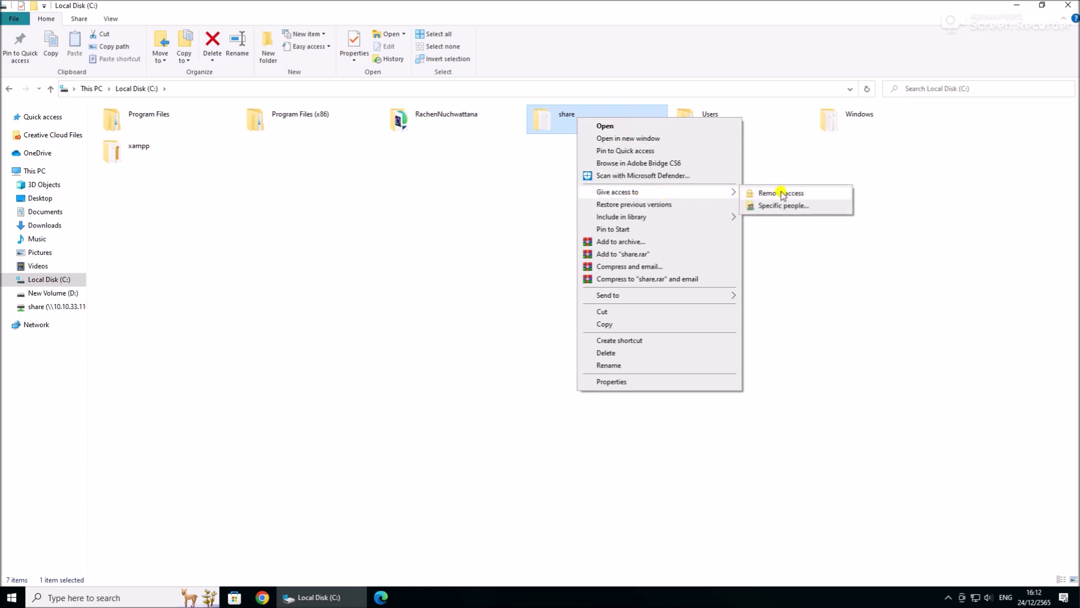
click(779, 206)
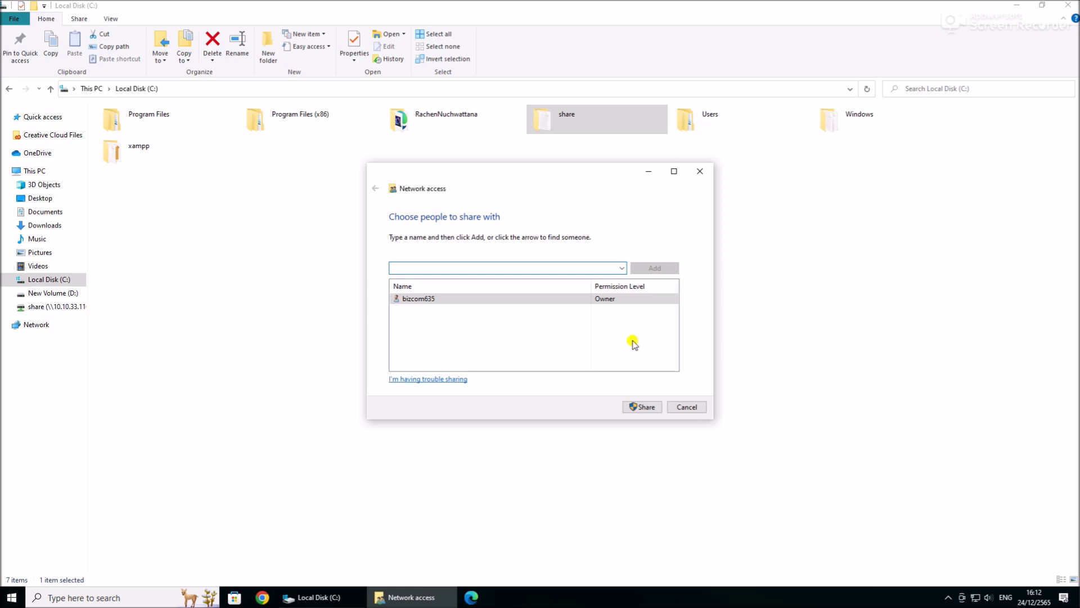
click(621, 268)
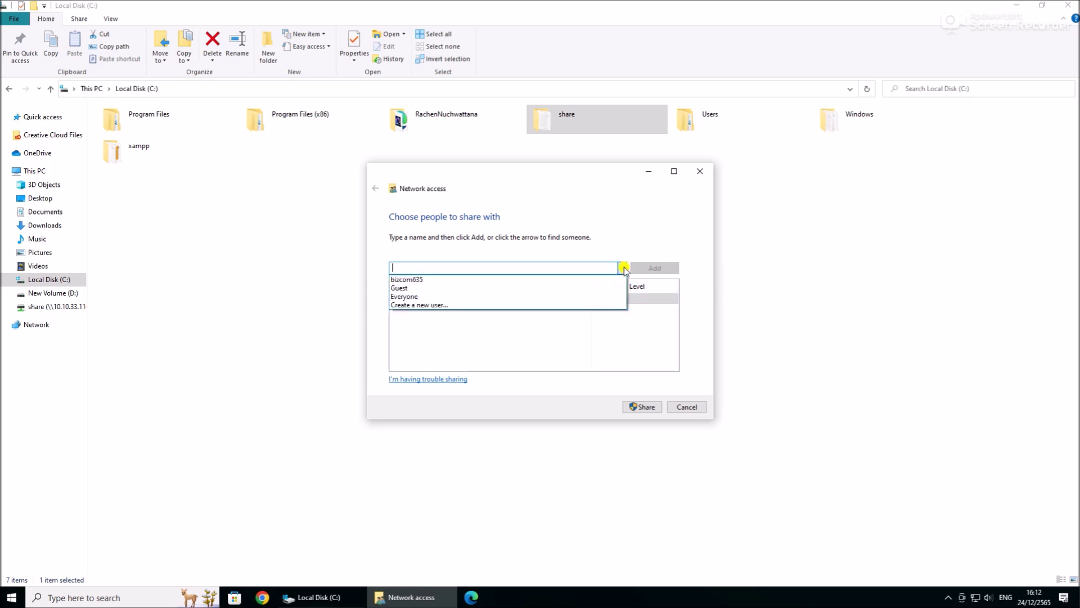
click(578, 295)
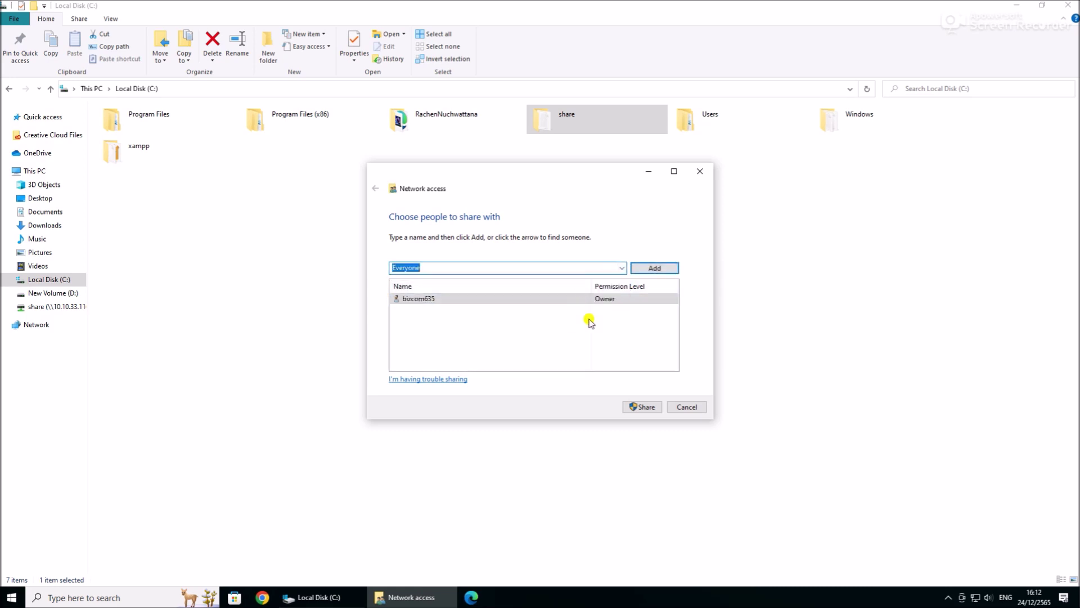
click(656, 268)
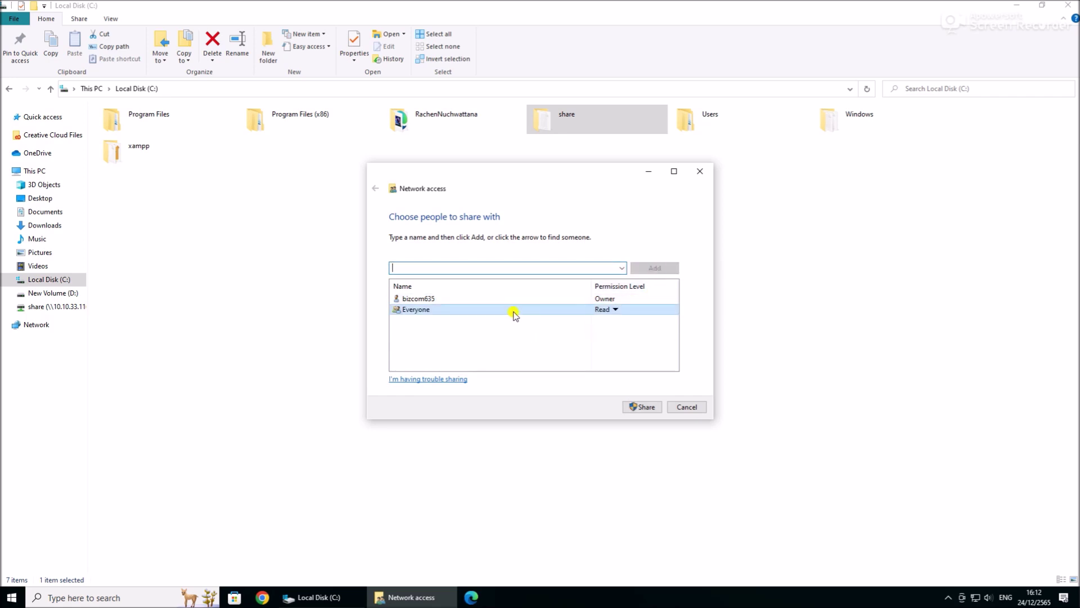
Share the folder with Everyone at the Read/Write permission level, and check the folder's contents.
click(567, 314)
click(647, 325)
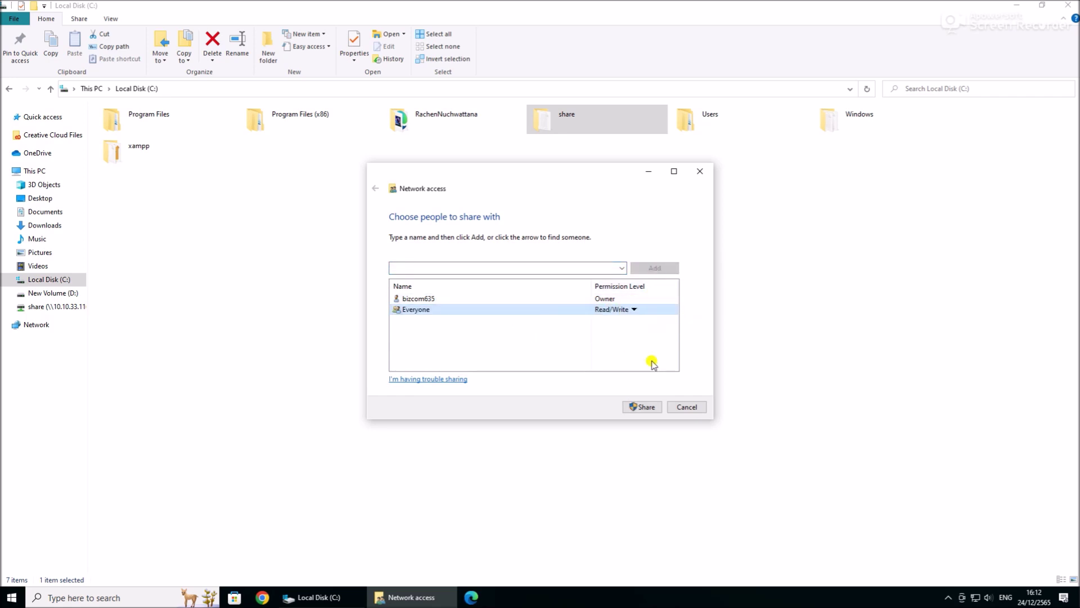
click(648, 407)
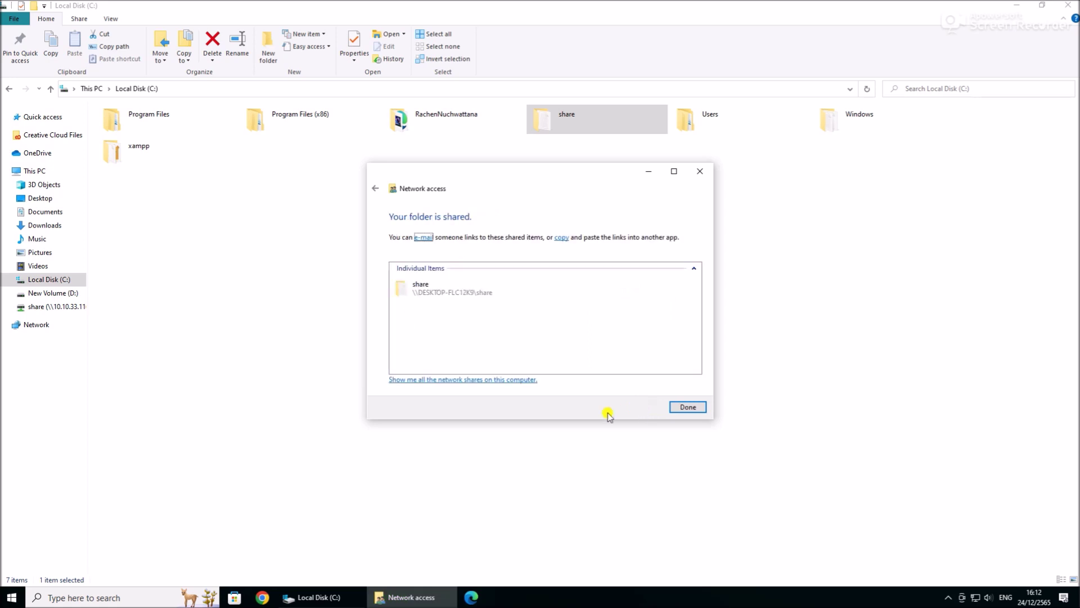
click(687, 406)
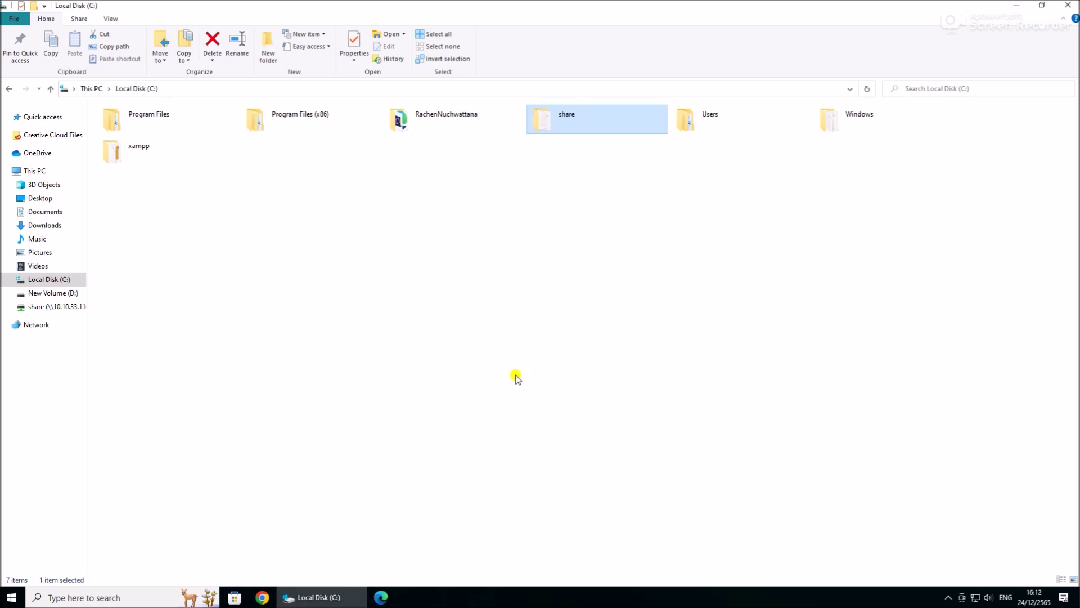
double_click(551, 123)
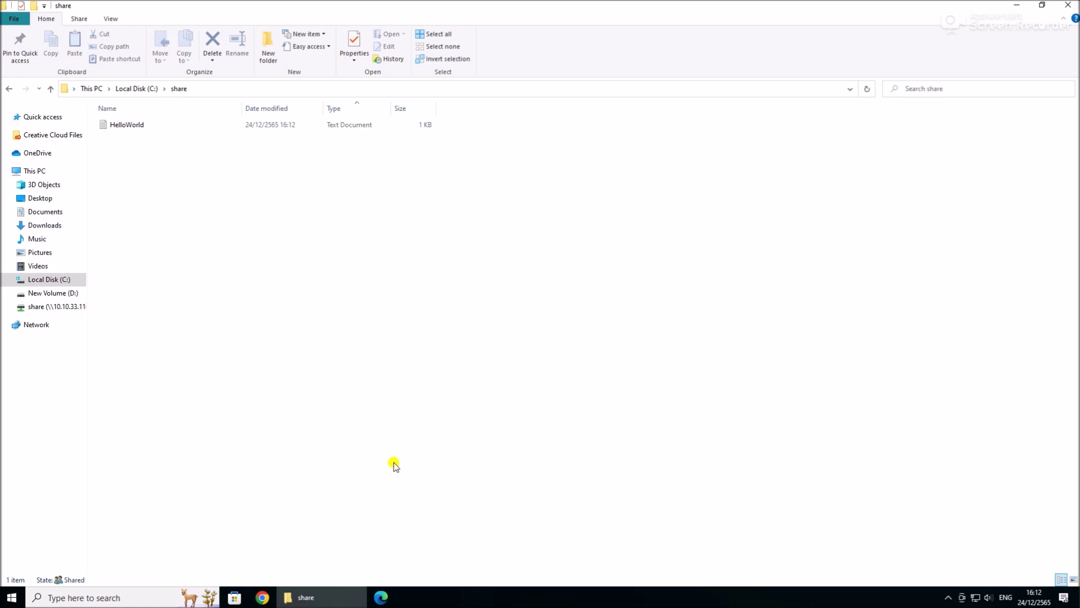
click(330, 597)
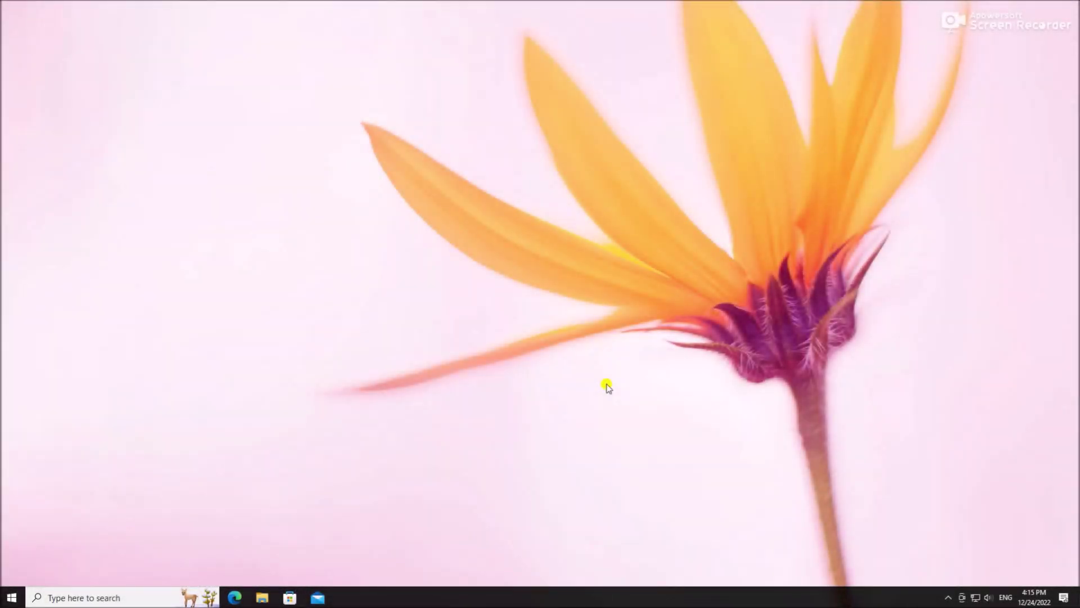
On the second PC, find Command Prompt with the search term cmd and run it as administrator.
click(107, 596)
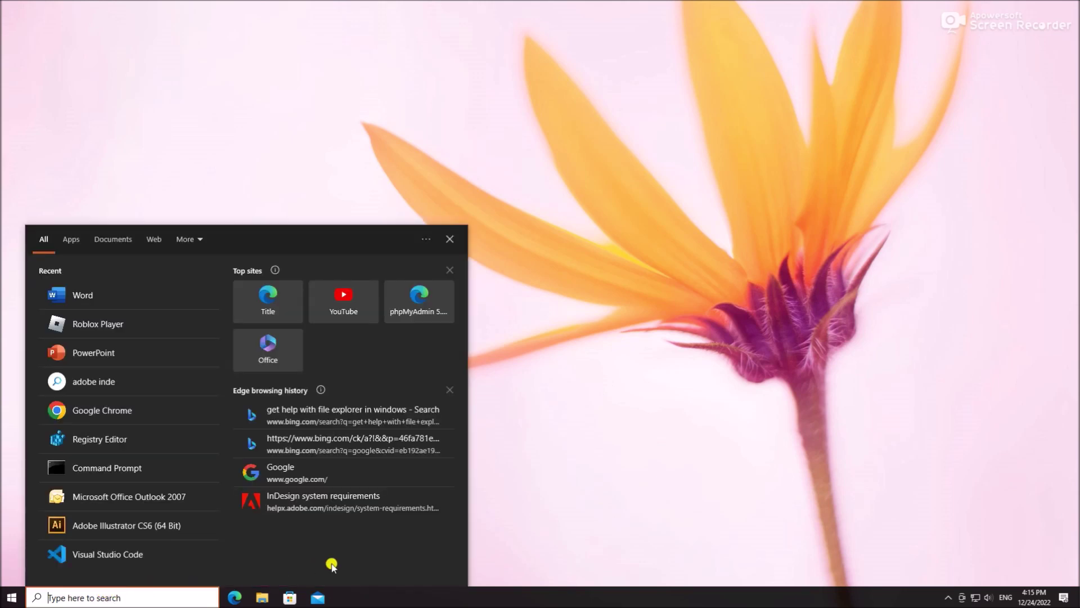
text(cmd)
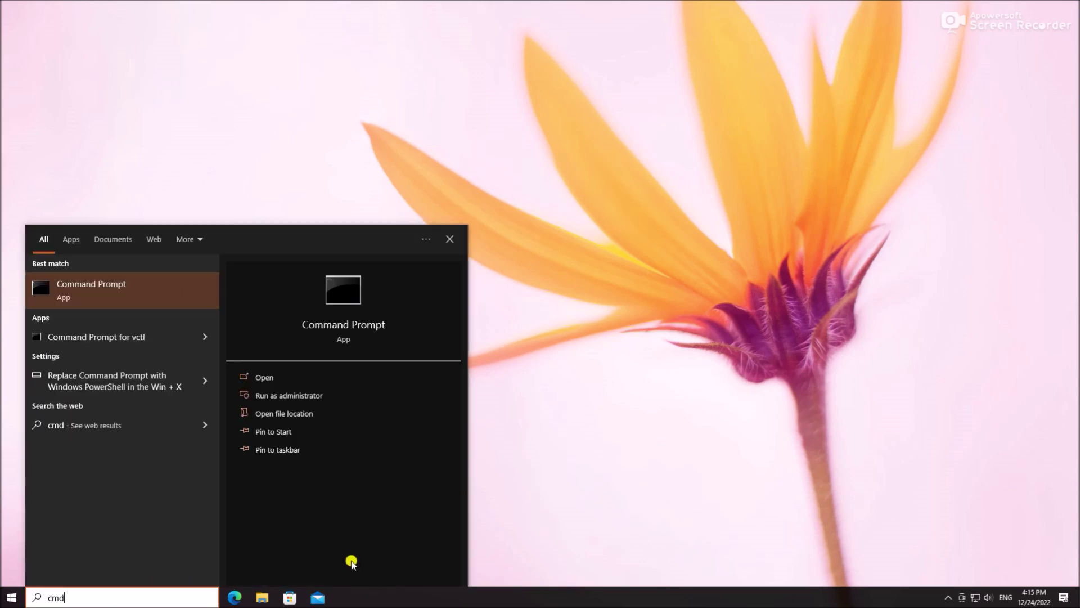
right_click(106, 286)
click(141, 294)
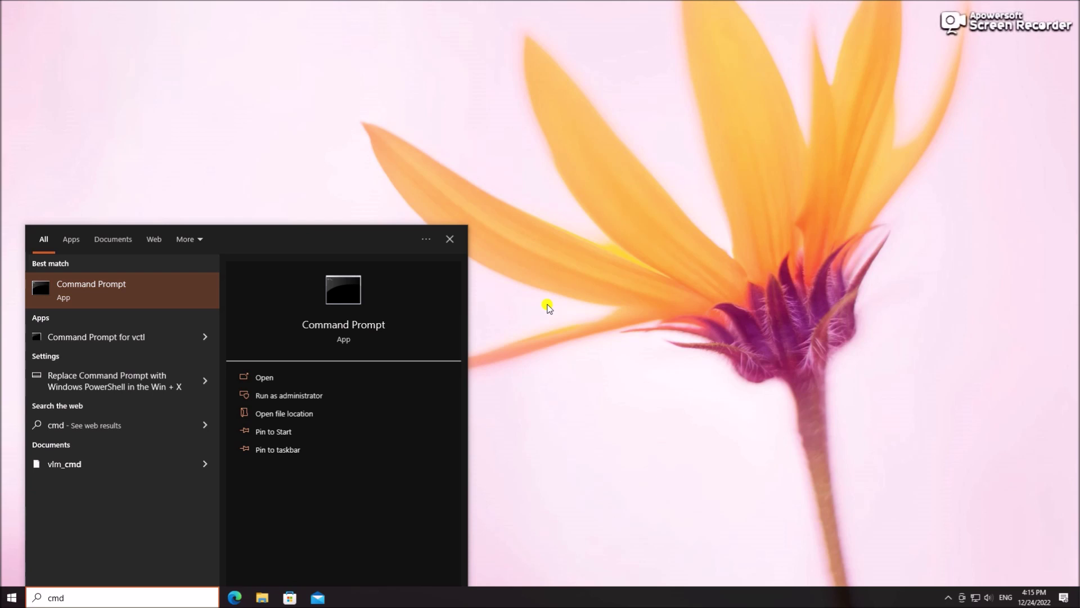
click(450, 241)
click(286, 143)
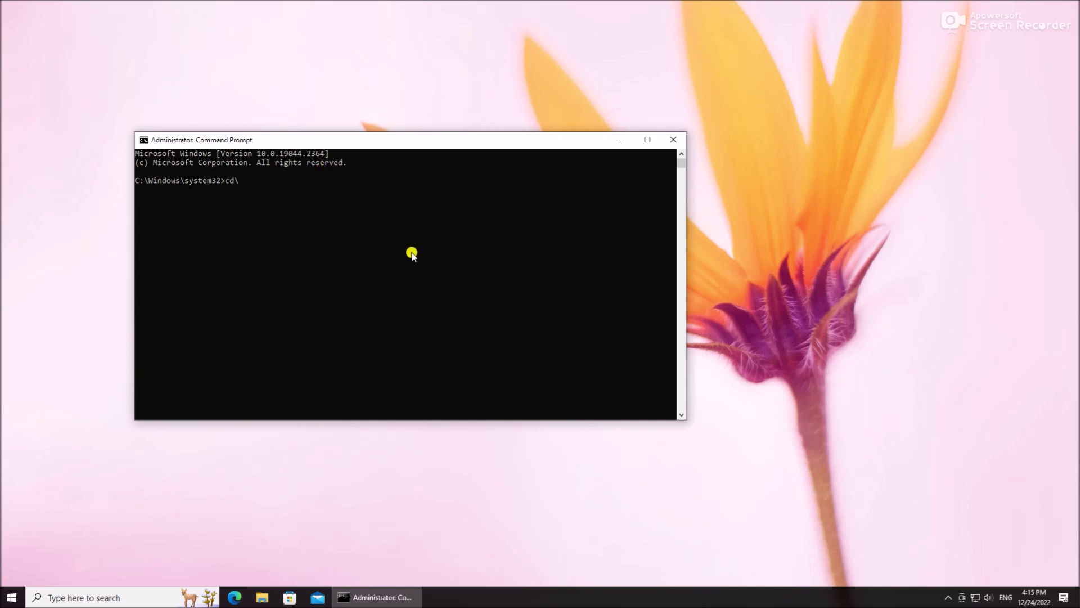
Change to the root of C: with cd\, ping DESKTOP-FLC12K9, and exit Command Prompt.
key(Return)
text(ping DESKTOP-FLC12K9)
key(Return)
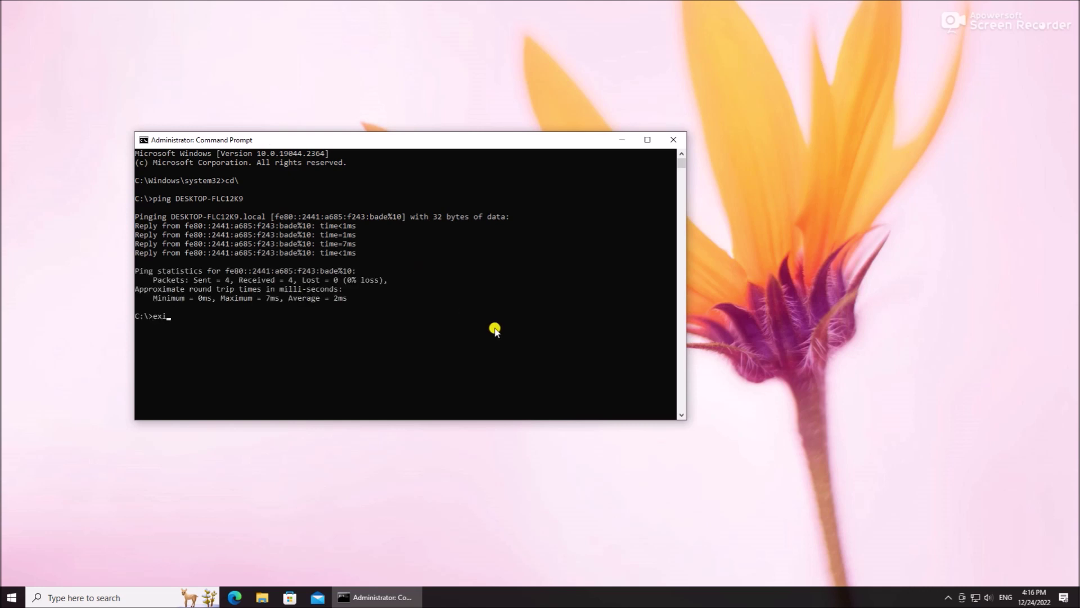
key(Return)
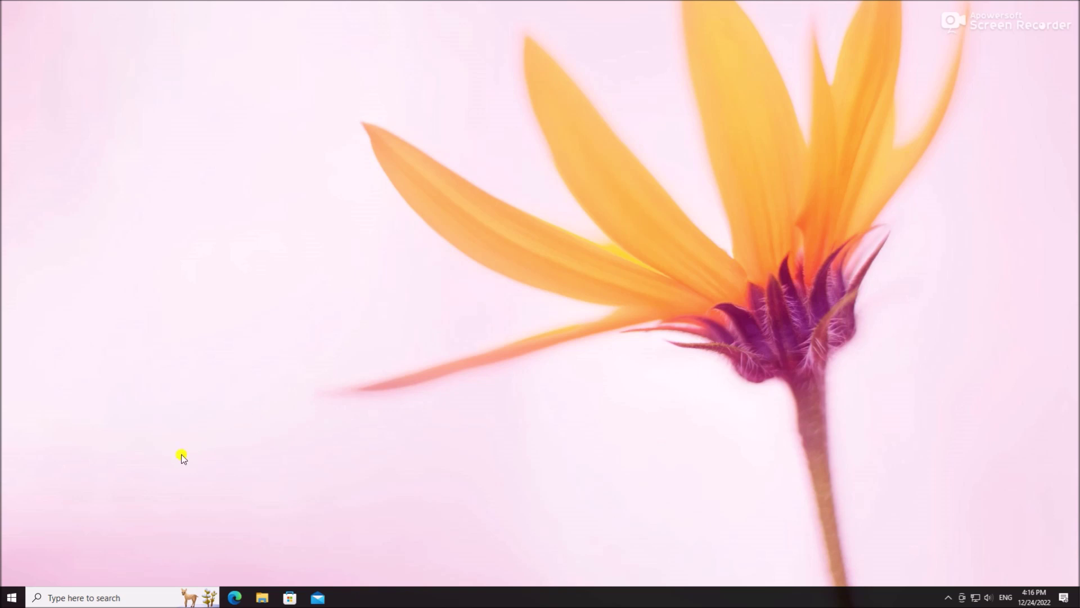
Open the network computer \\DESKTOP-FLC12K9 through Windows search and maximize its window.
click(133, 596)
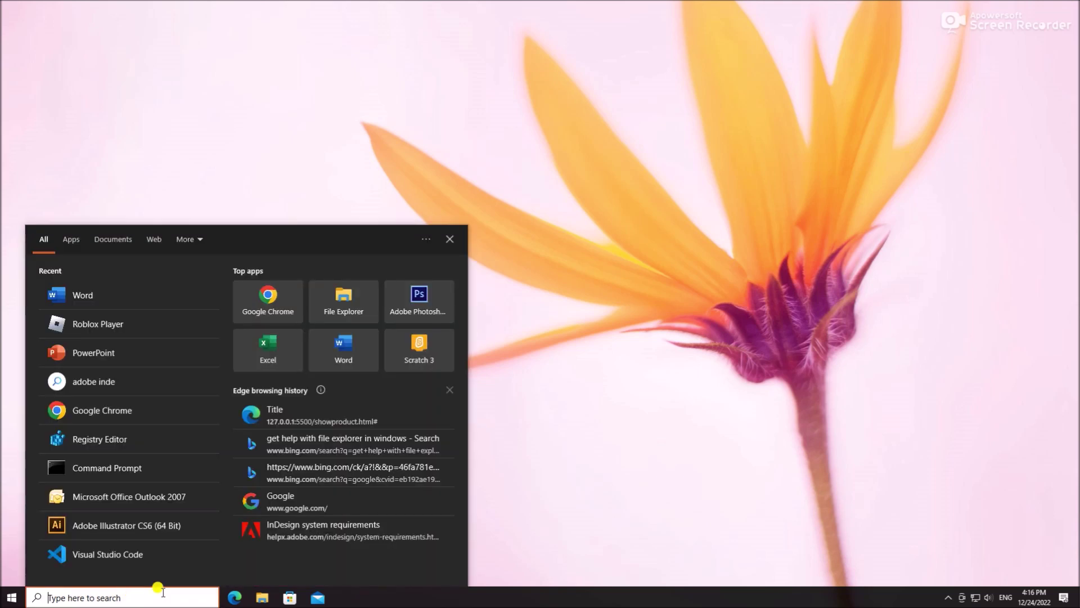
text(\\)
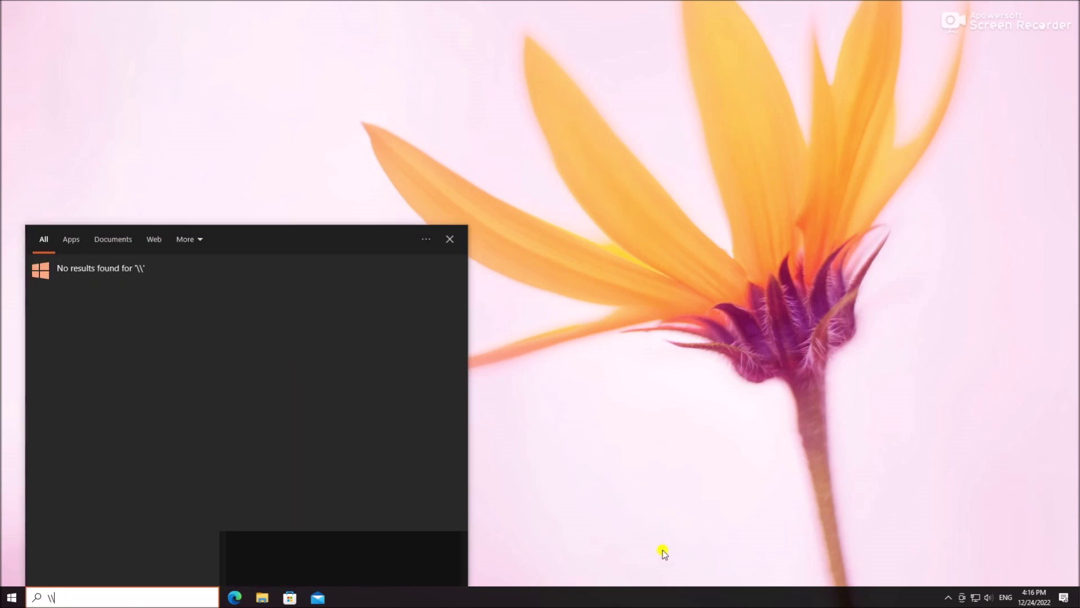
text(DE)
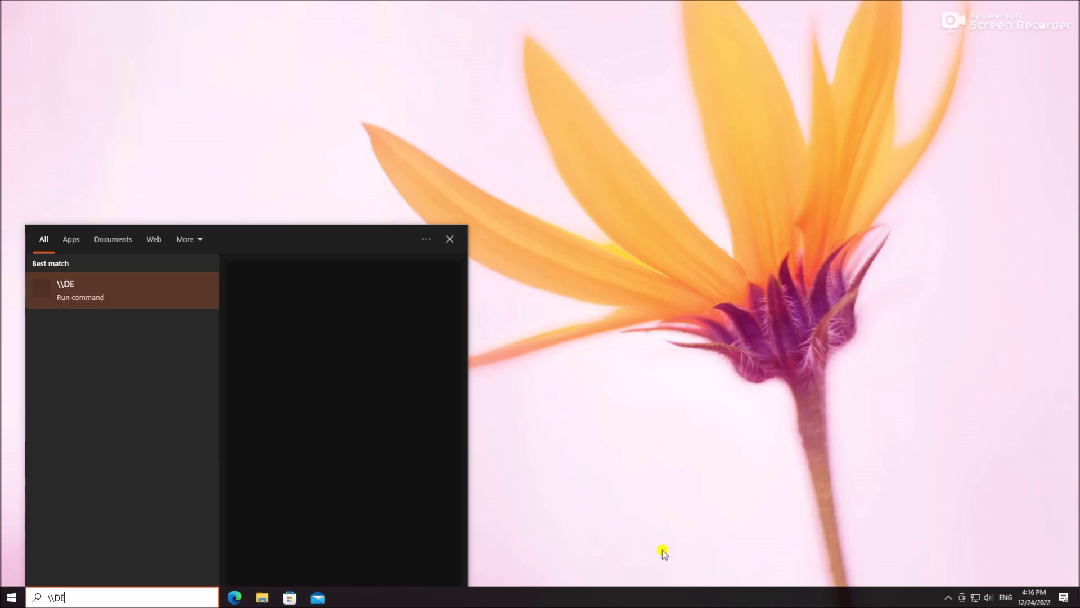
text(SKTOP-FLC12K)
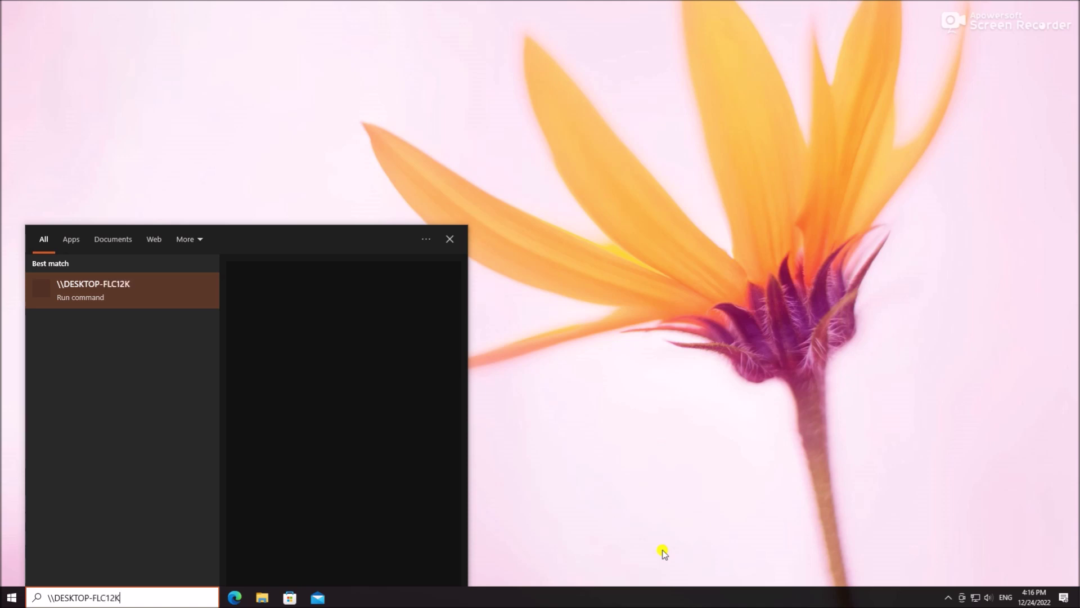
text(9)
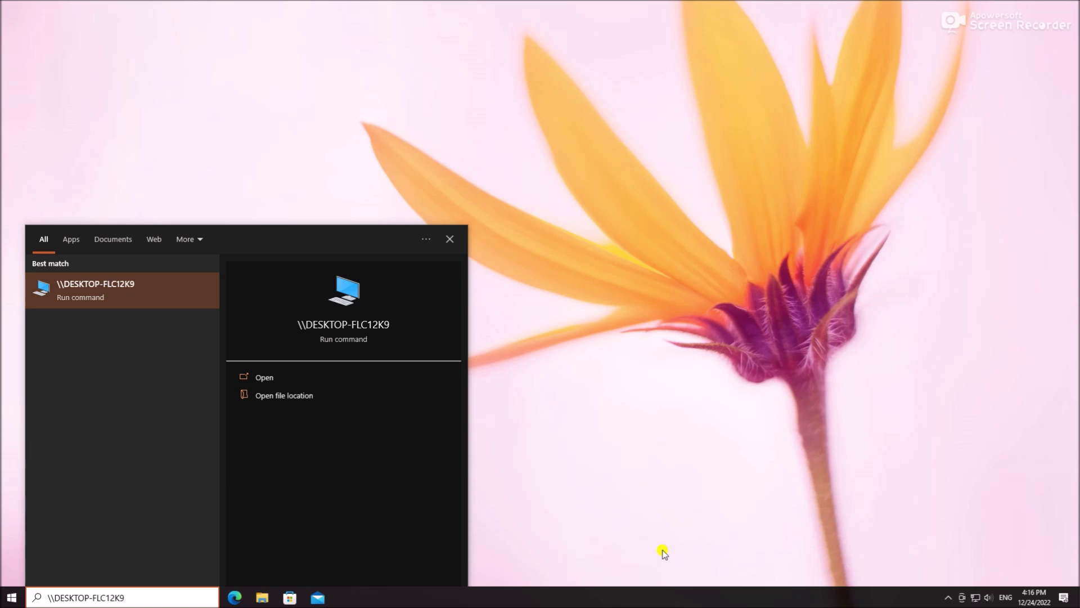
click(109, 285)
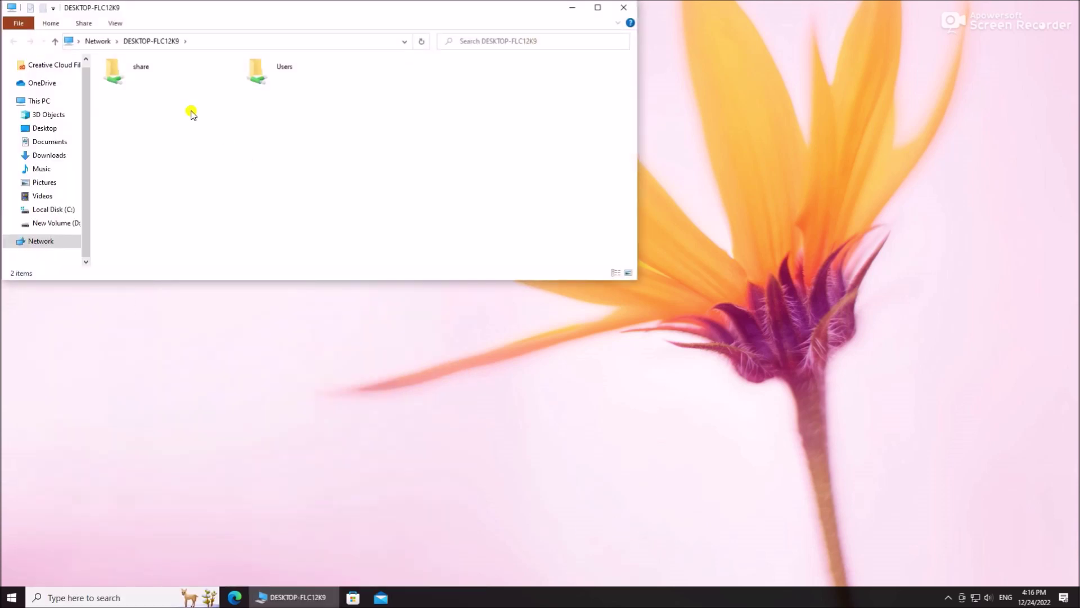
click(598, 7)
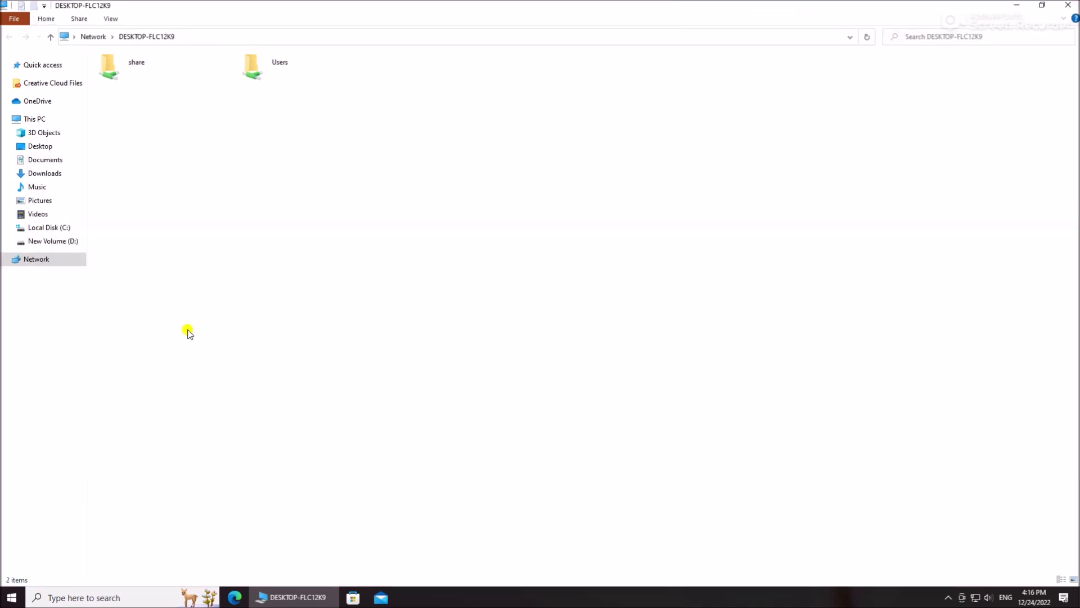
Read the HelloWorld document in the share folder on DESKTOP-FLC12K9, close it, and minimize the folder window.
double_click(127, 69)
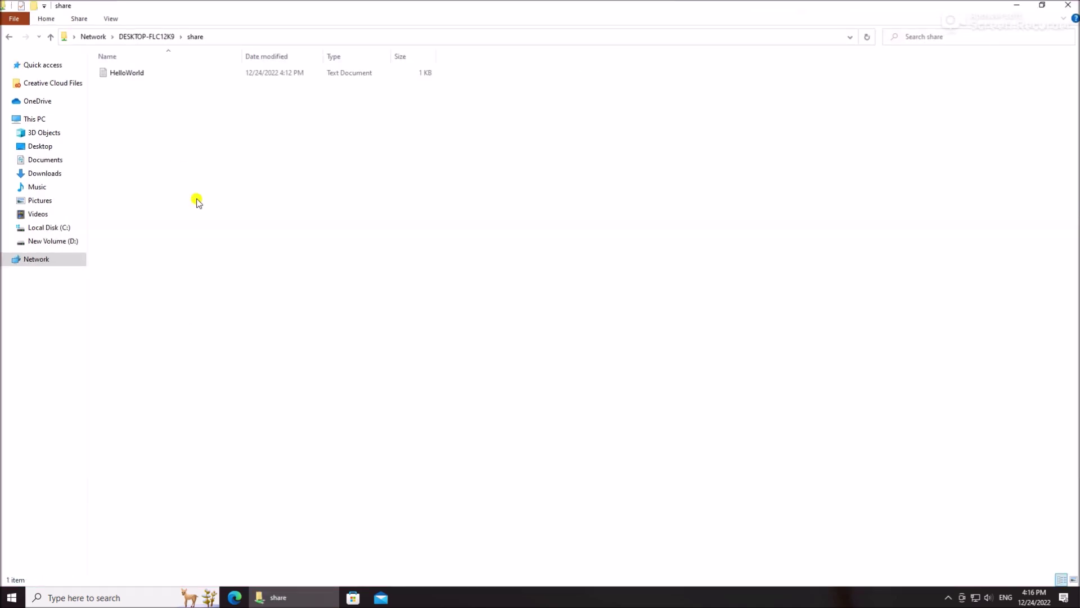
double_click(139, 73)
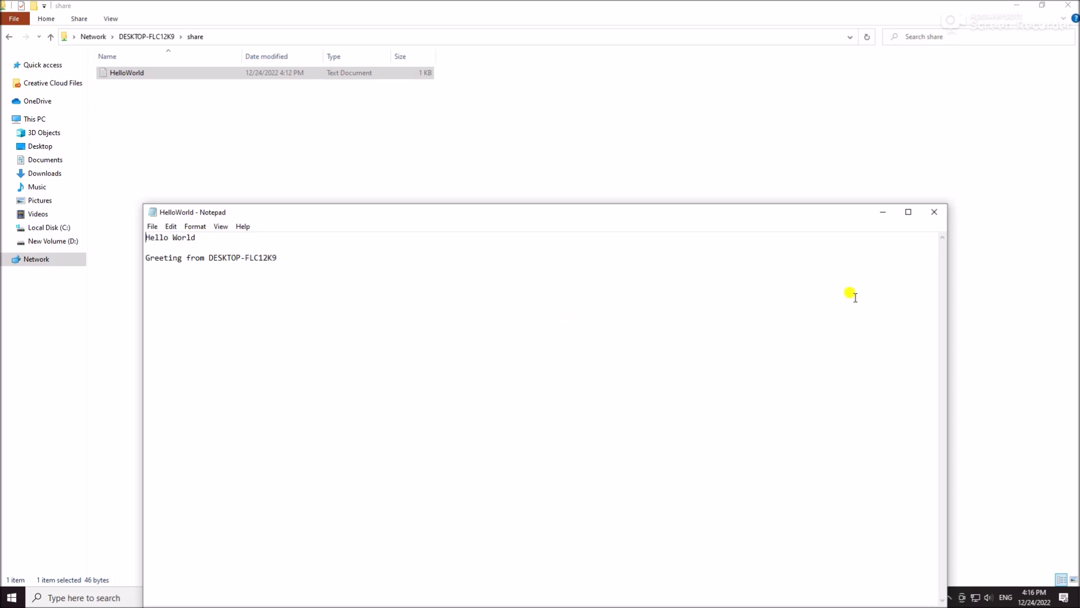
click(934, 211)
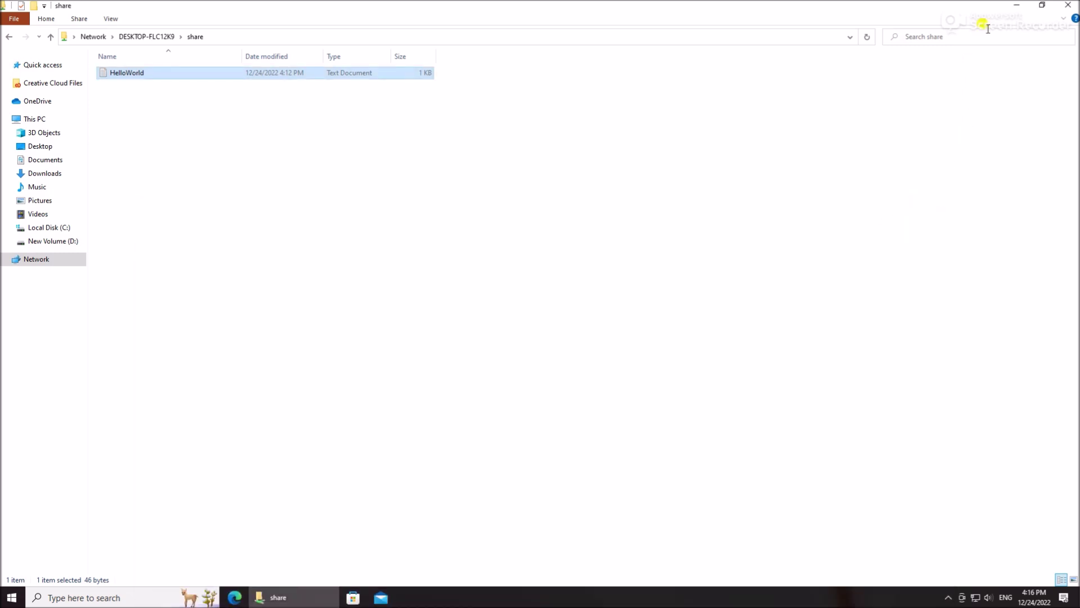
click(1016, 5)
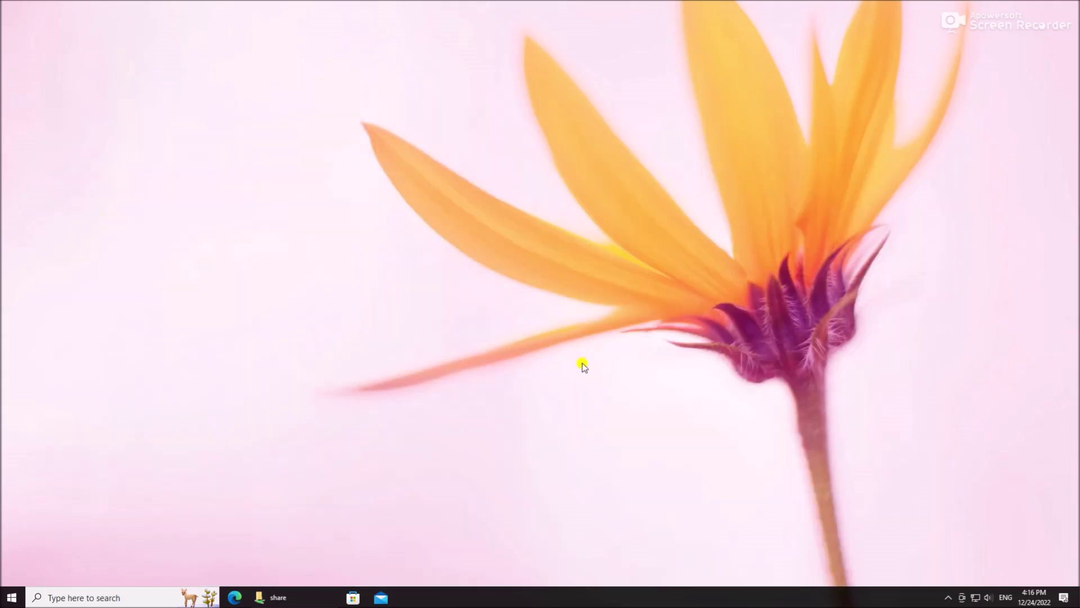